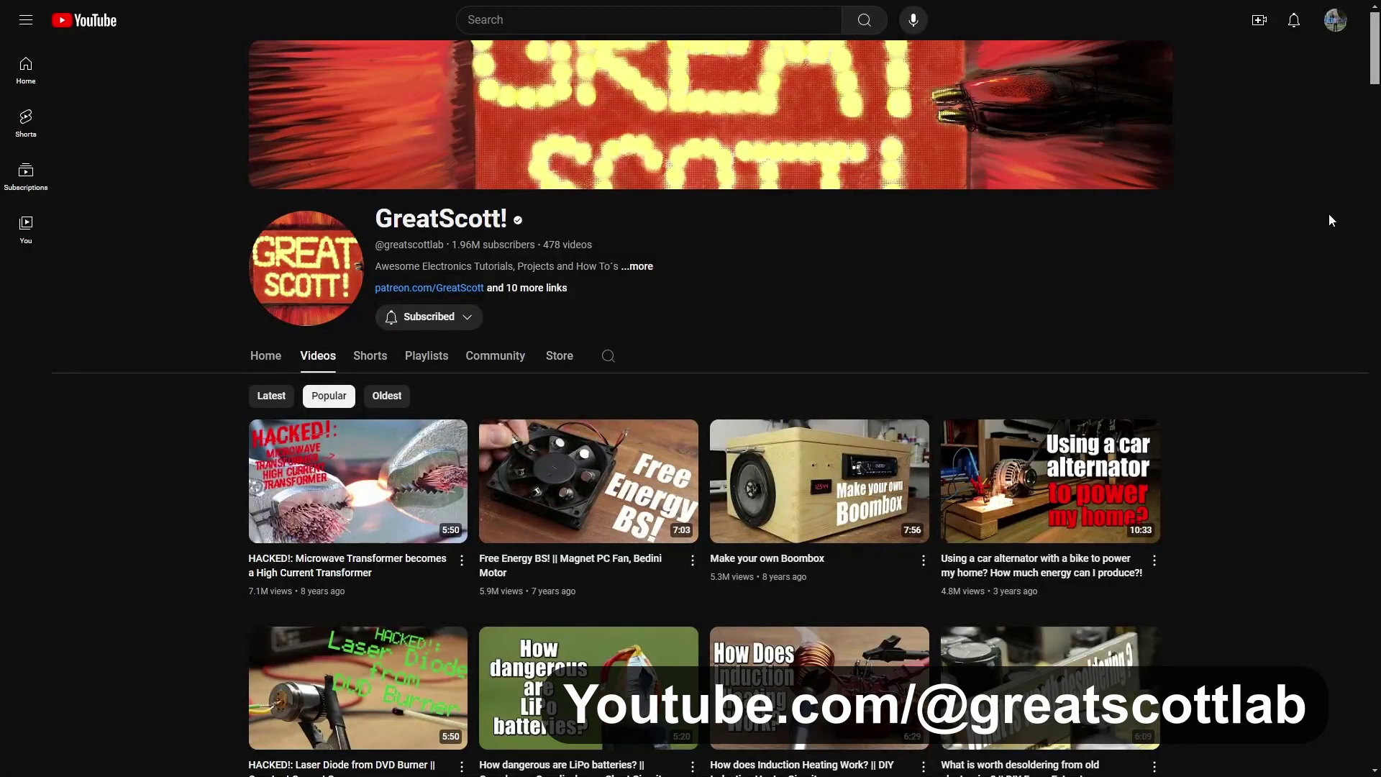
Scroll down through the GreatScott! channel's popular video grid
{"action": "scroll", "coordinate": [1329, 215], "scroll_direction": "down", "scroll_amount": 5}
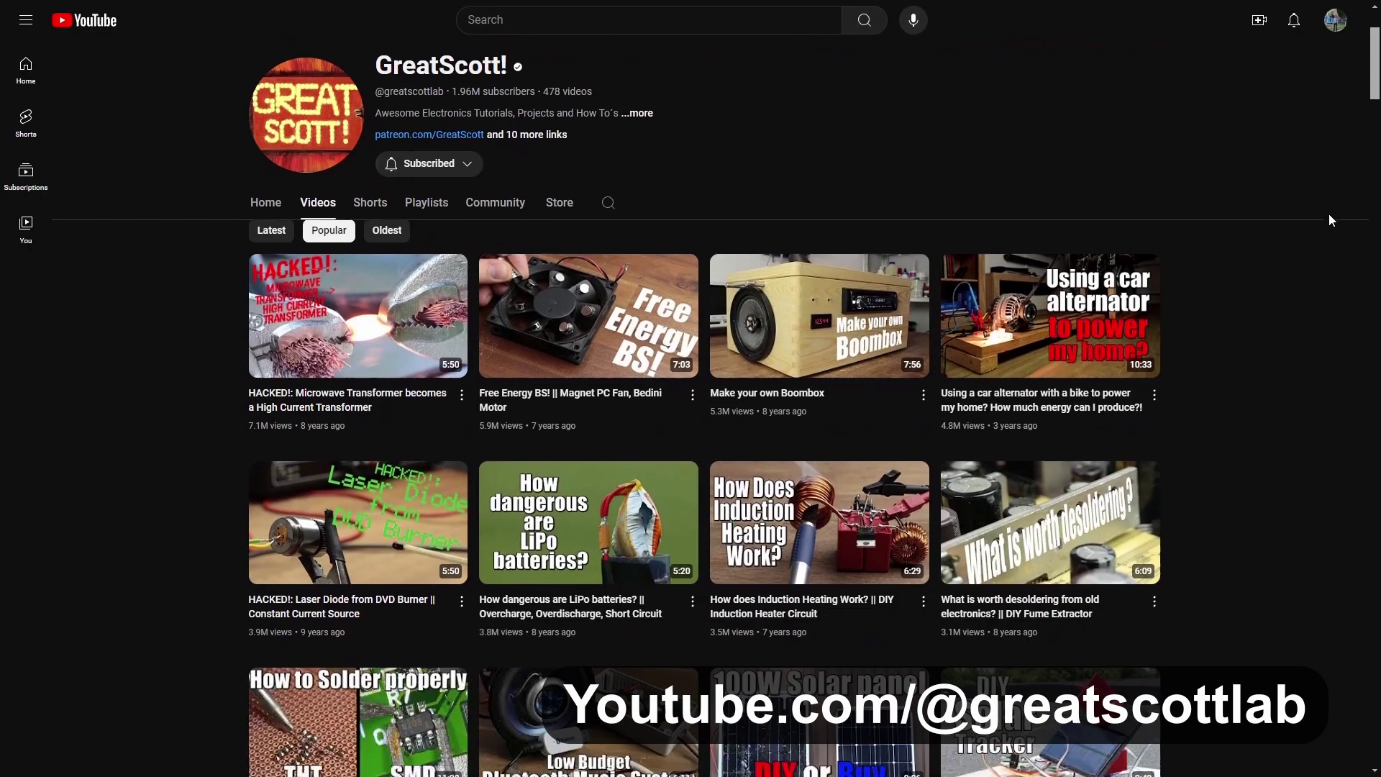
{"action": "scroll", "coordinate": [1329, 215], "scroll_direction": "down", "scroll_amount": 10}
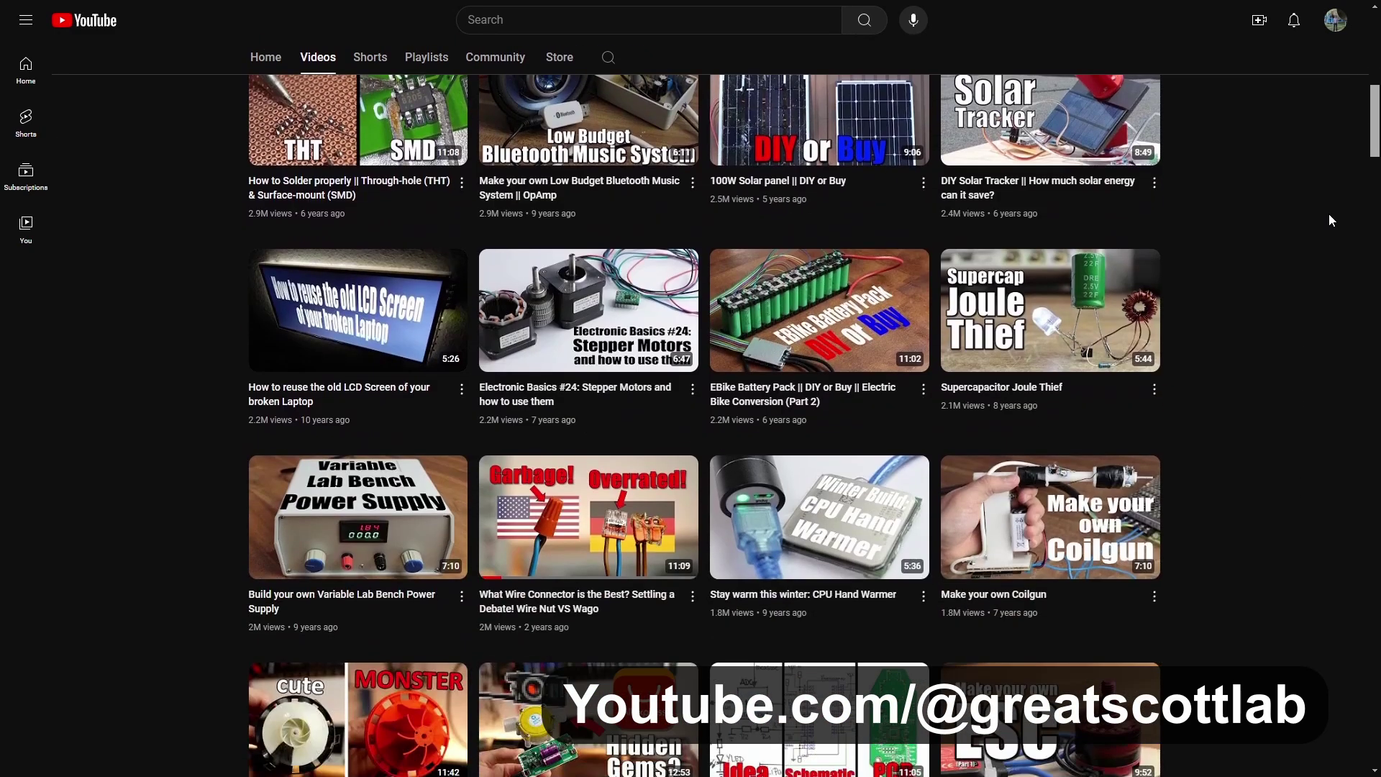
{"action": "scroll", "coordinate": [1328, 213], "scroll_direction": "down", "scroll_amount": 3}
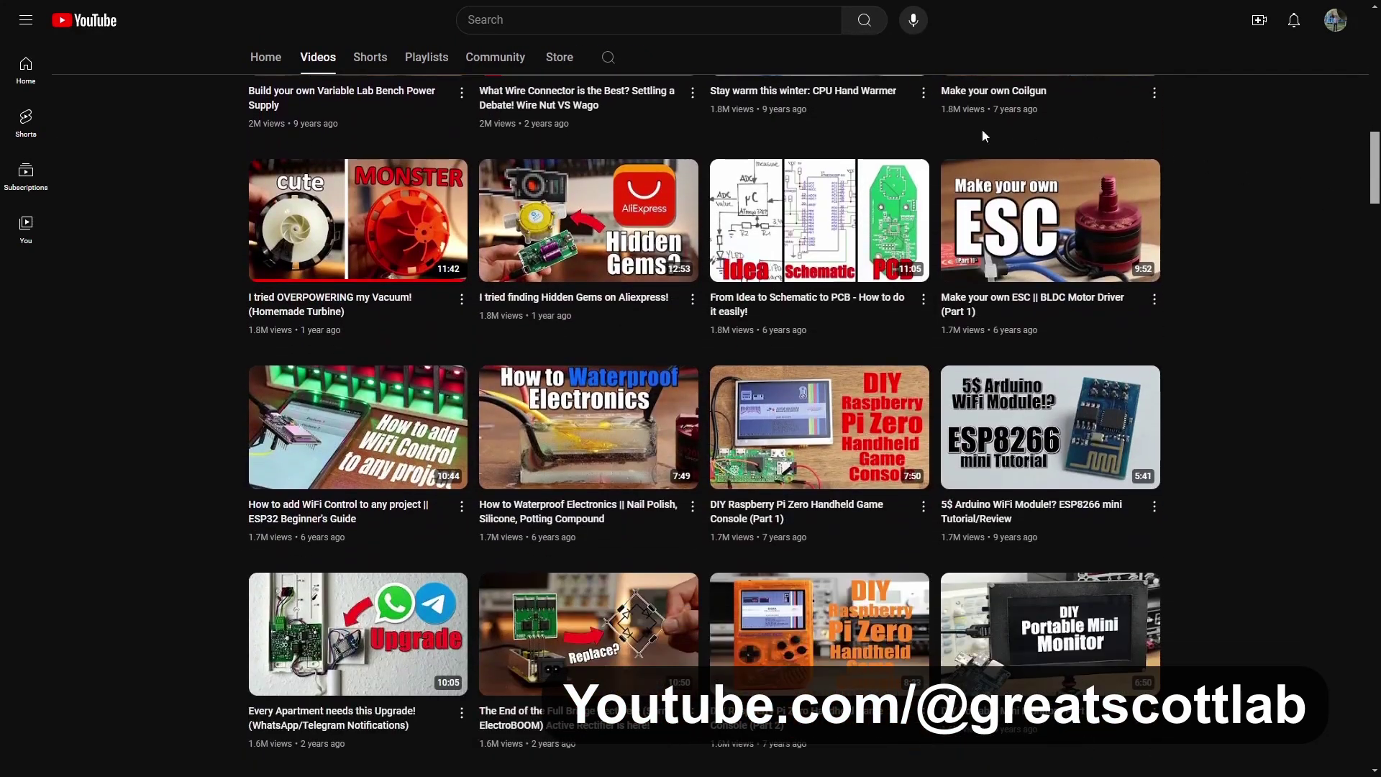
{"action": "scroll", "coordinate": [1252, 234], "scroll_direction": "down", "scroll_amount": 5}
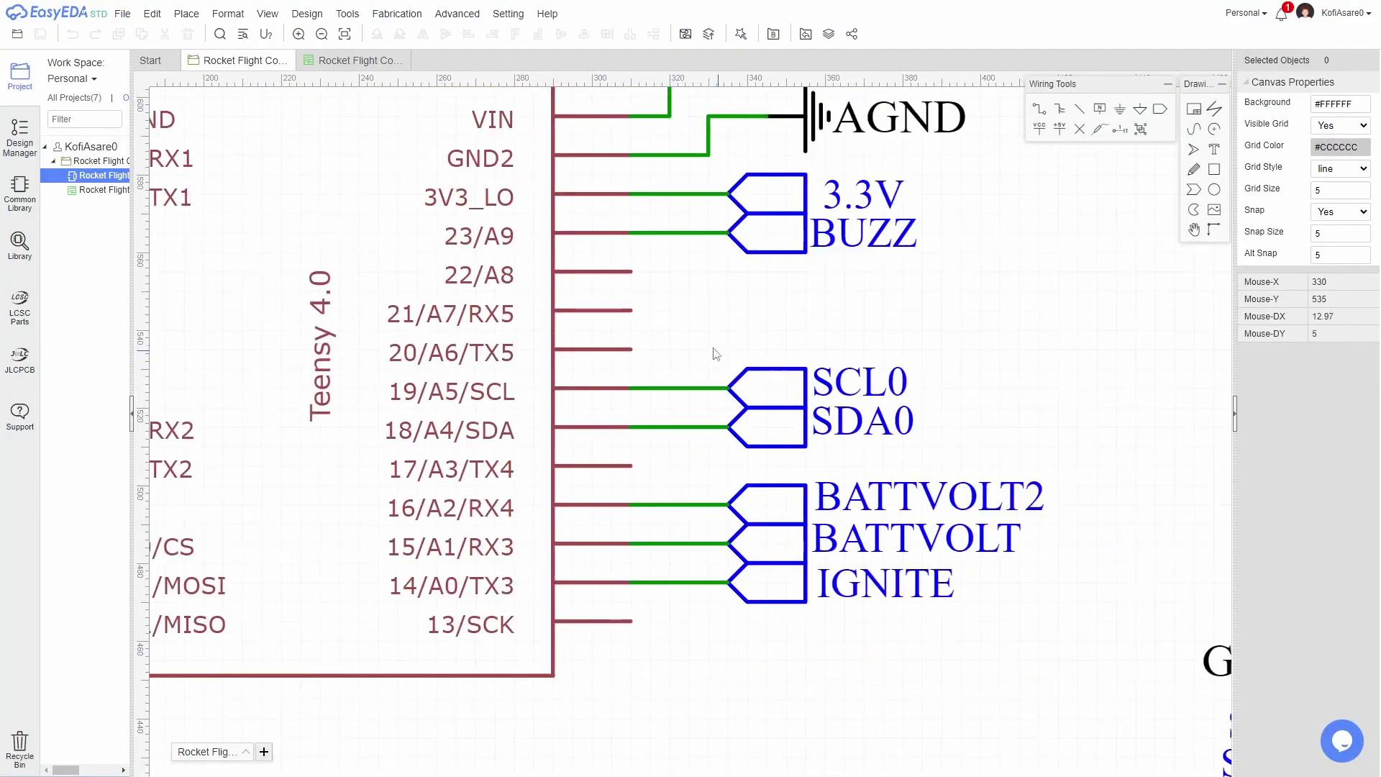
Zoom to the IGNITE/Q2 MOSFET and buzzer driver, then pan to the RGB LED with R1–R3
{"action": "scroll", "coordinate": [564, 310], "scroll_direction": "down", "scroll_amount": 3}
{"action": "scroll", "coordinate": [546, 469], "scroll_direction": "up", "scroll_amount": 1}
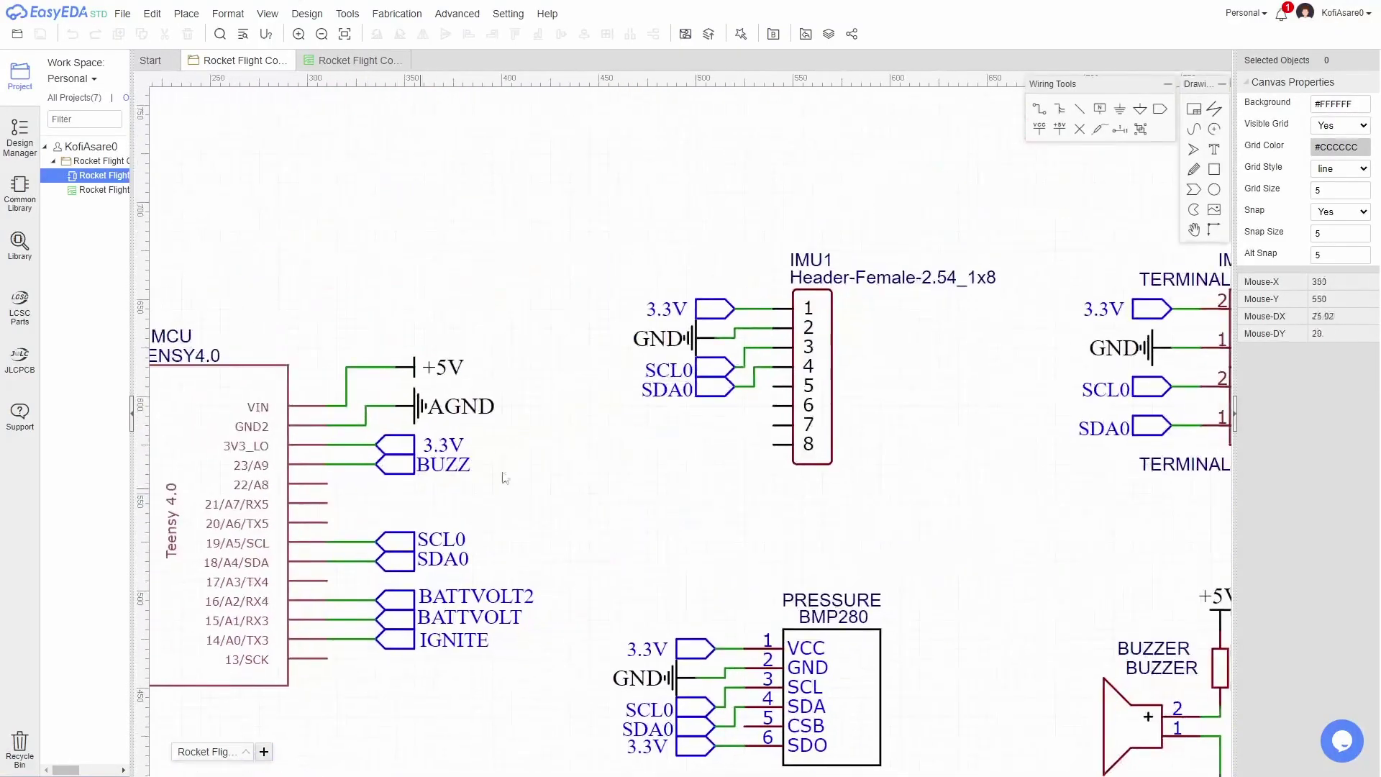
{"action": "scroll", "coordinate": [691, 455], "scroll_direction": "down", "scroll_amount": 4}
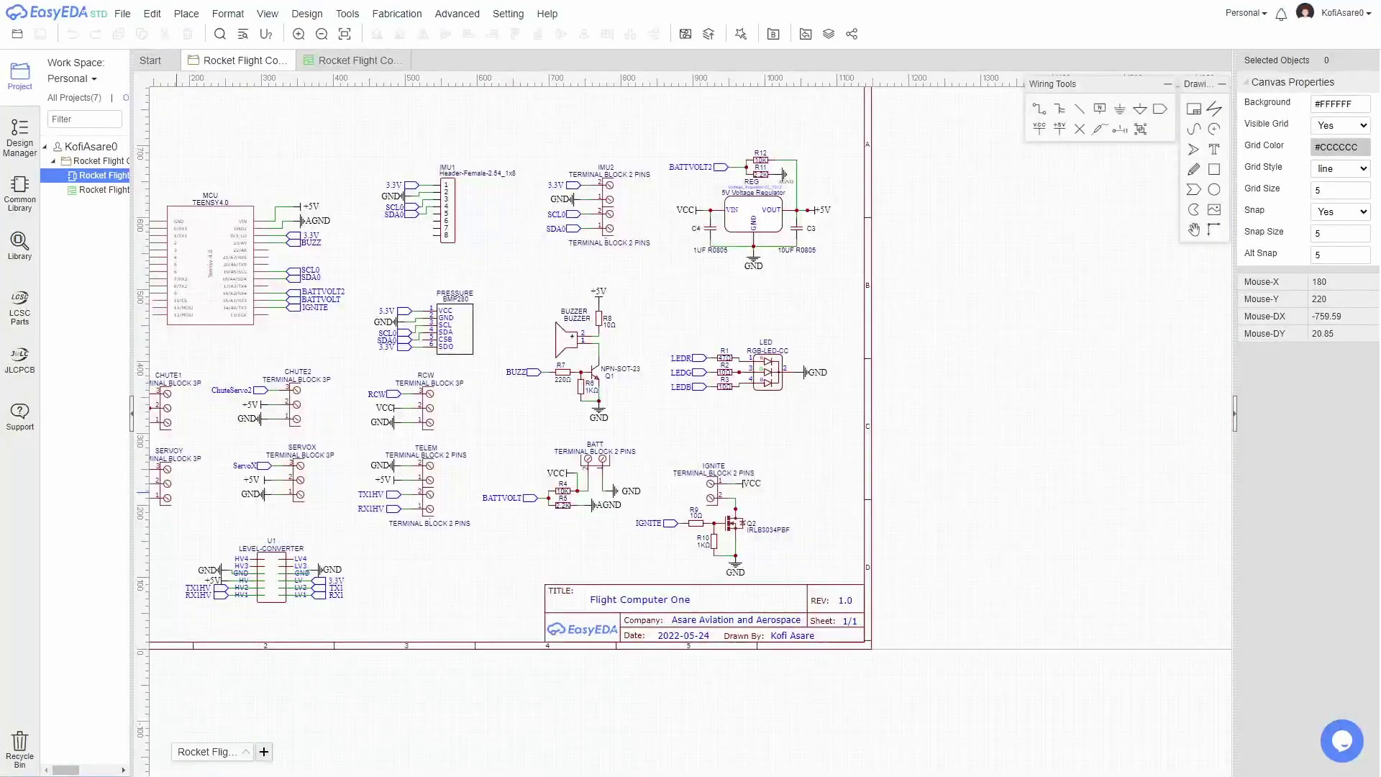
{"action": "scroll", "coordinate": [732, 520], "scroll_direction": "up", "scroll_amount": 5}
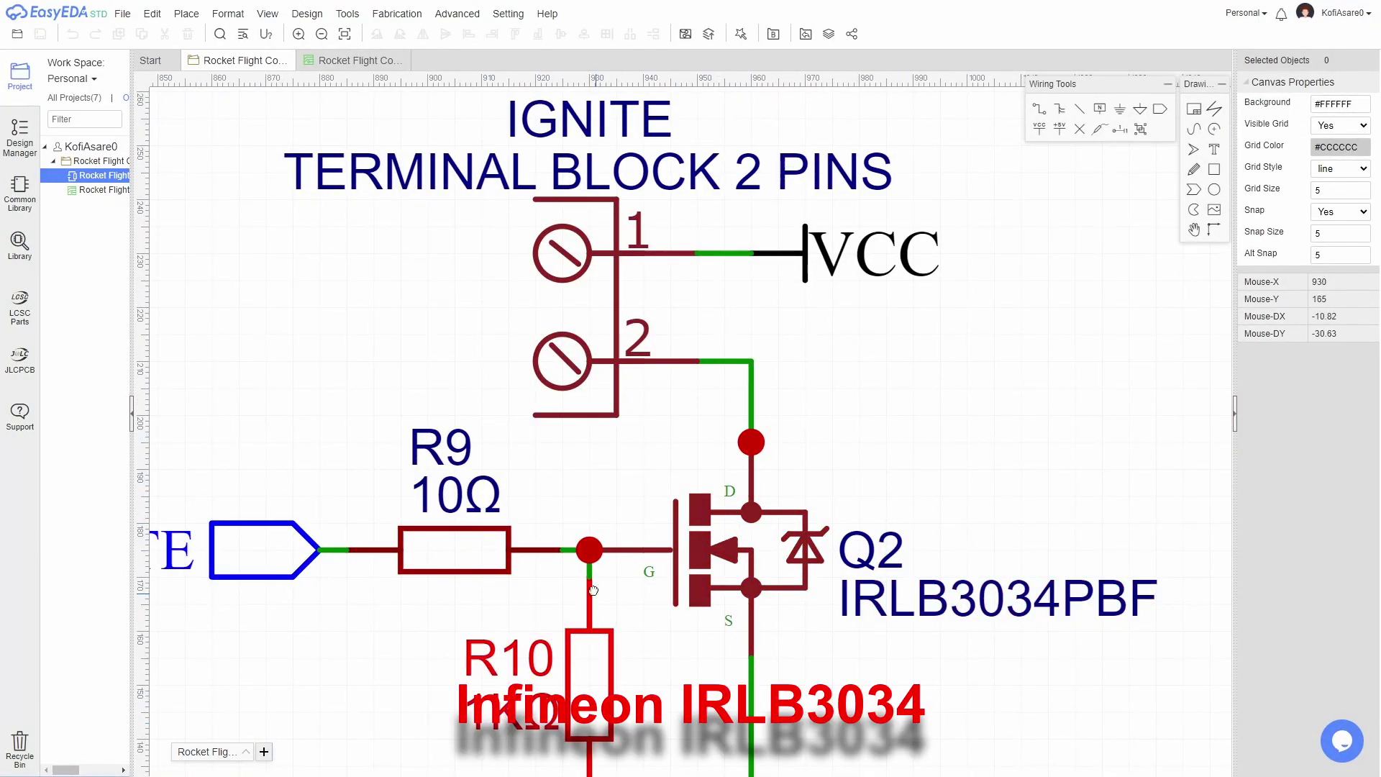
{"action": "scroll", "coordinate": [591, 584], "scroll_direction": "down", "scroll_amount": 3}
{"action": "scroll", "coordinate": [625, 471], "scroll_direction": "up", "scroll_amount": 1}
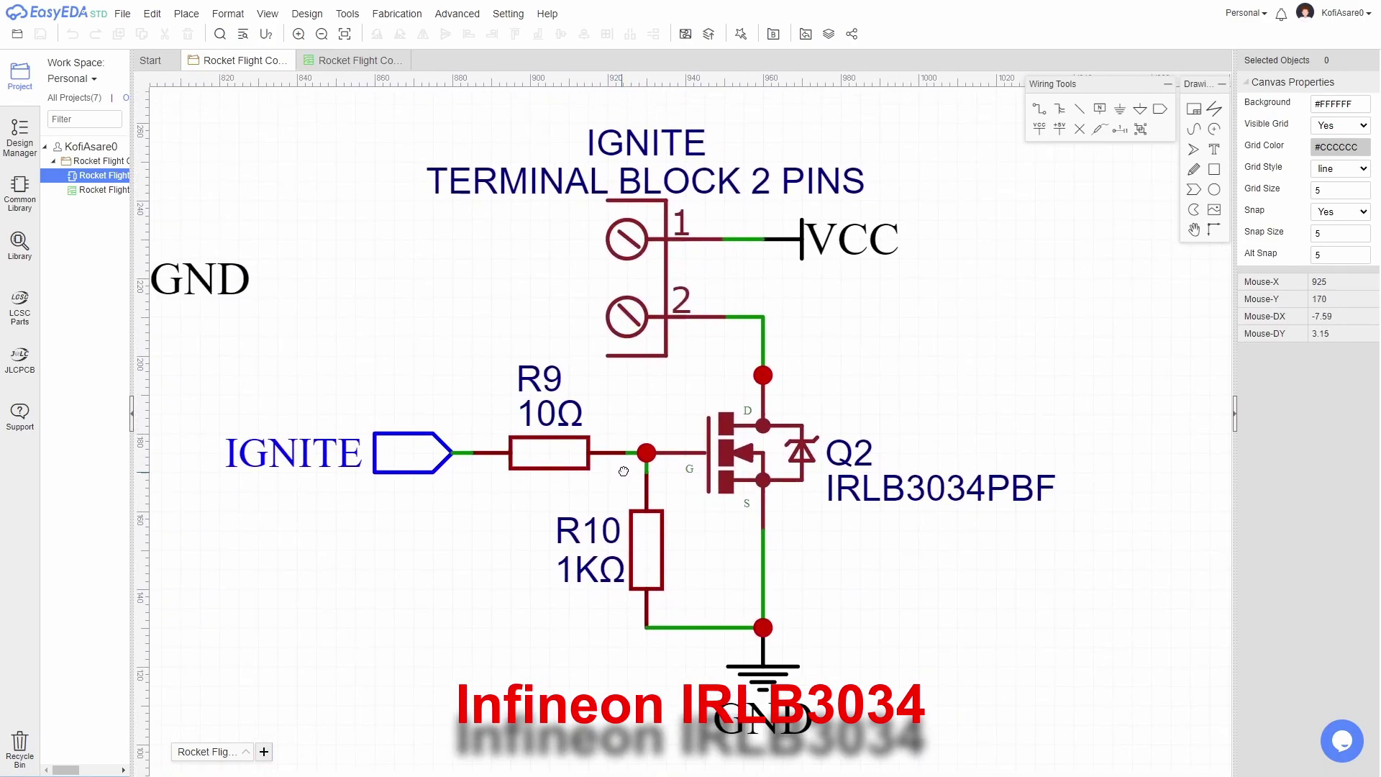
{"action": "scroll", "coordinate": [627, 470], "scroll_direction": "down", "scroll_amount": 2}
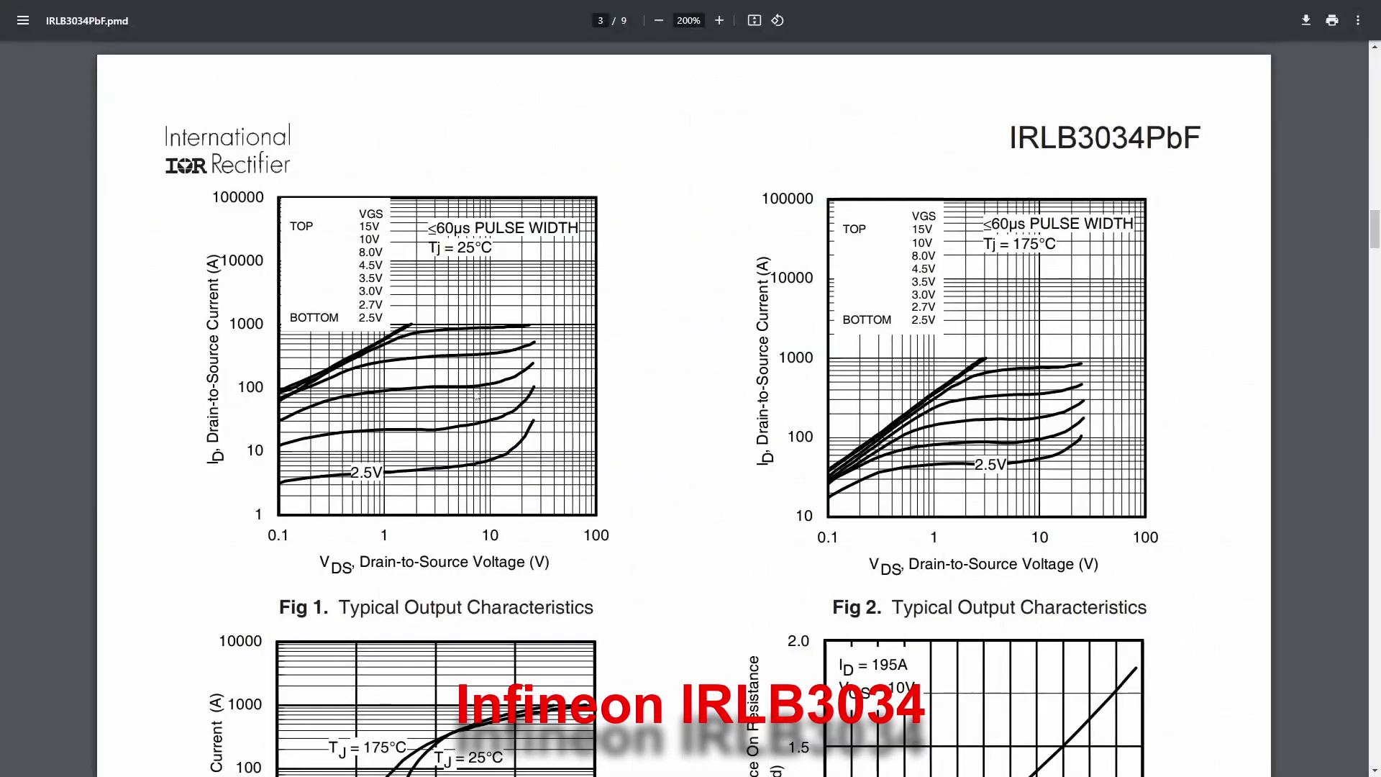
{"action": "scroll", "coordinate": [461, 408], "scroll_direction": "down", "scroll_amount": 2}
{"action": "scroll", "coordinate": [460, 408], "scroll_direction": "down", "scroll_amount": 3}
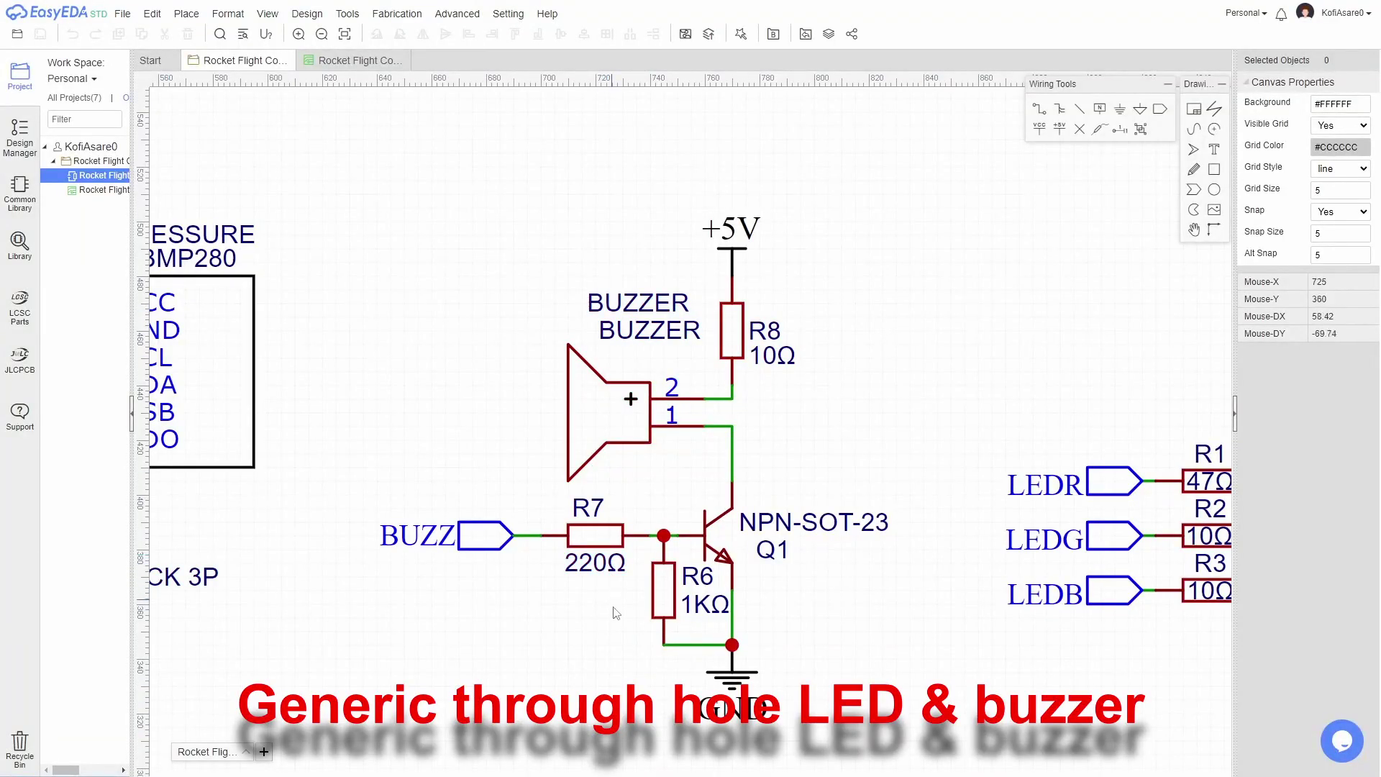
{"action": "right_click_drag", "start_coordinate": [974, 643], "coordinate": [392, 569]}
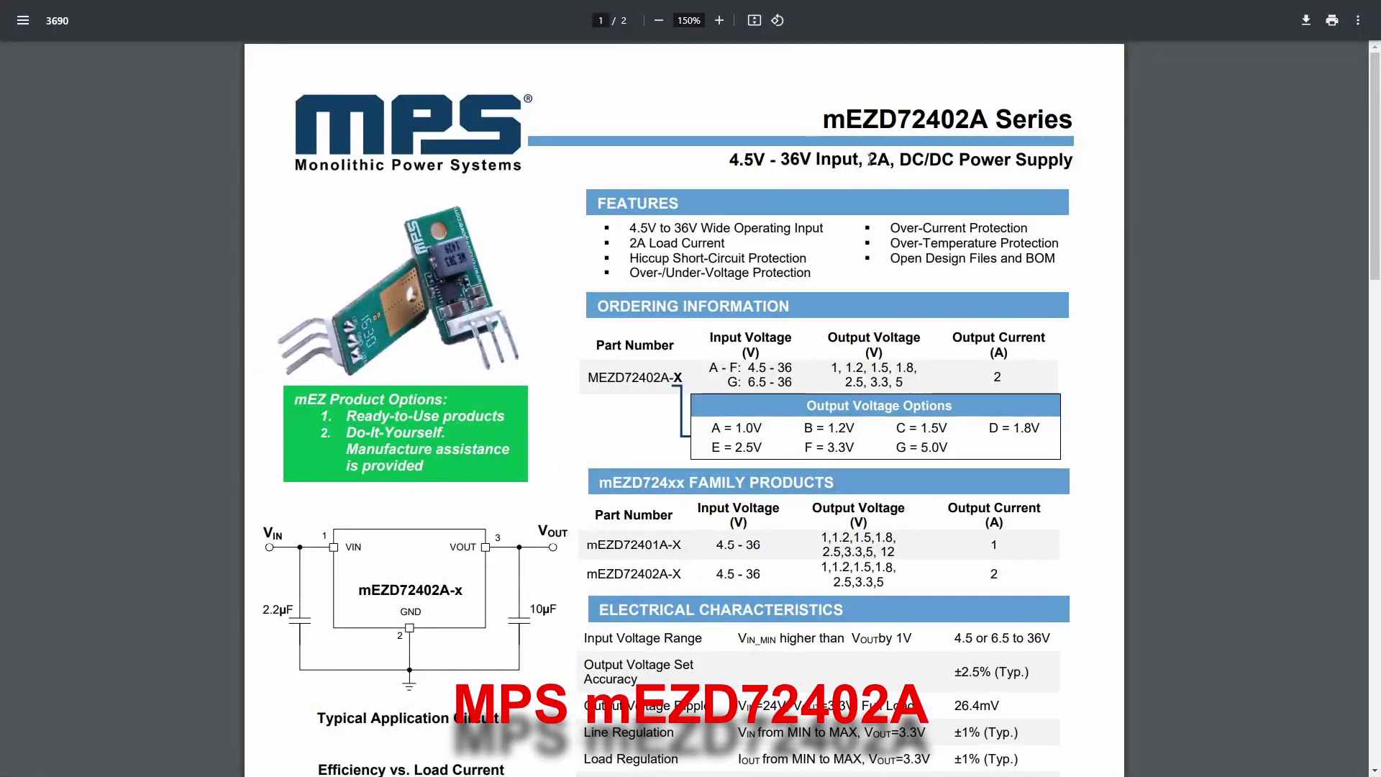
Highlight the mEZD72402A title, input voltage range and output voltage entry, then scroll to page 2
{"action": "left_click_drag", "start_coordinate": [829, 123], "coordinate": [1112, 118]}
{"action": "left_click_drag", "start_coordinate": [780, 160], "coordinate": [868, 157]}
{"action": "left_click_drag", "start_coordinate": [879, 583], "coordinate": [886, 581]}
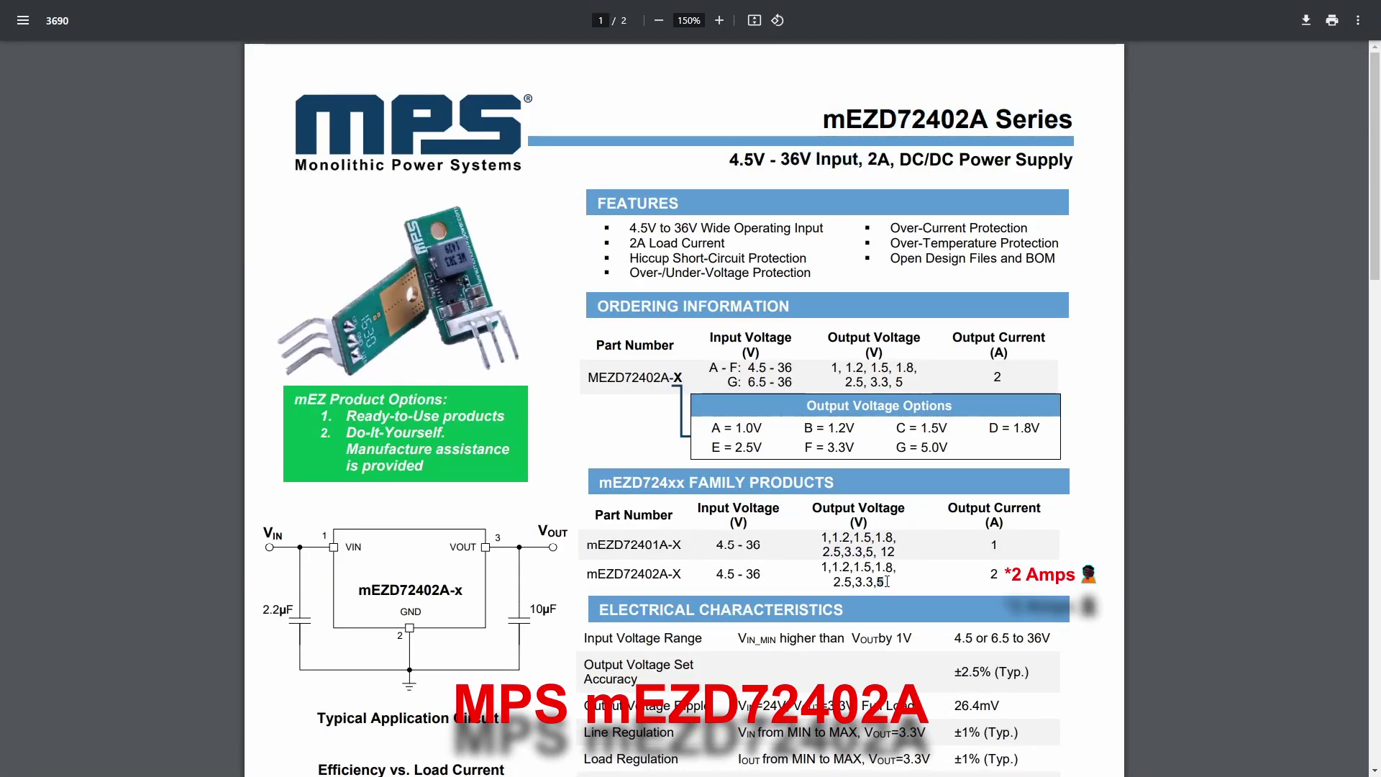
{"action": "scroll", "coordinate": [457, 482], "scroll_direction": "down", "scroll_amount": 7}
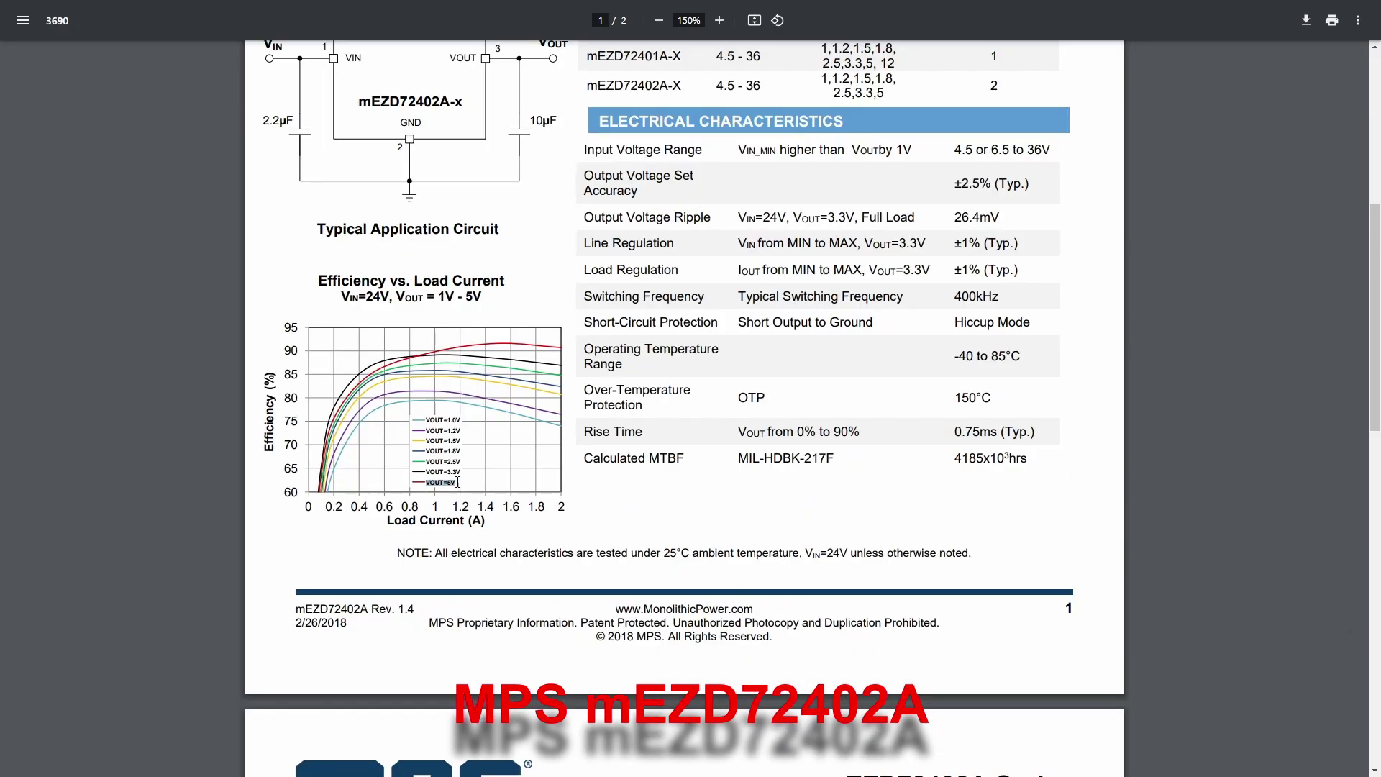
{"action": "scroll", "coordinate": [436, 635], "scroll_direction": "down", "scroll_amount": 15}
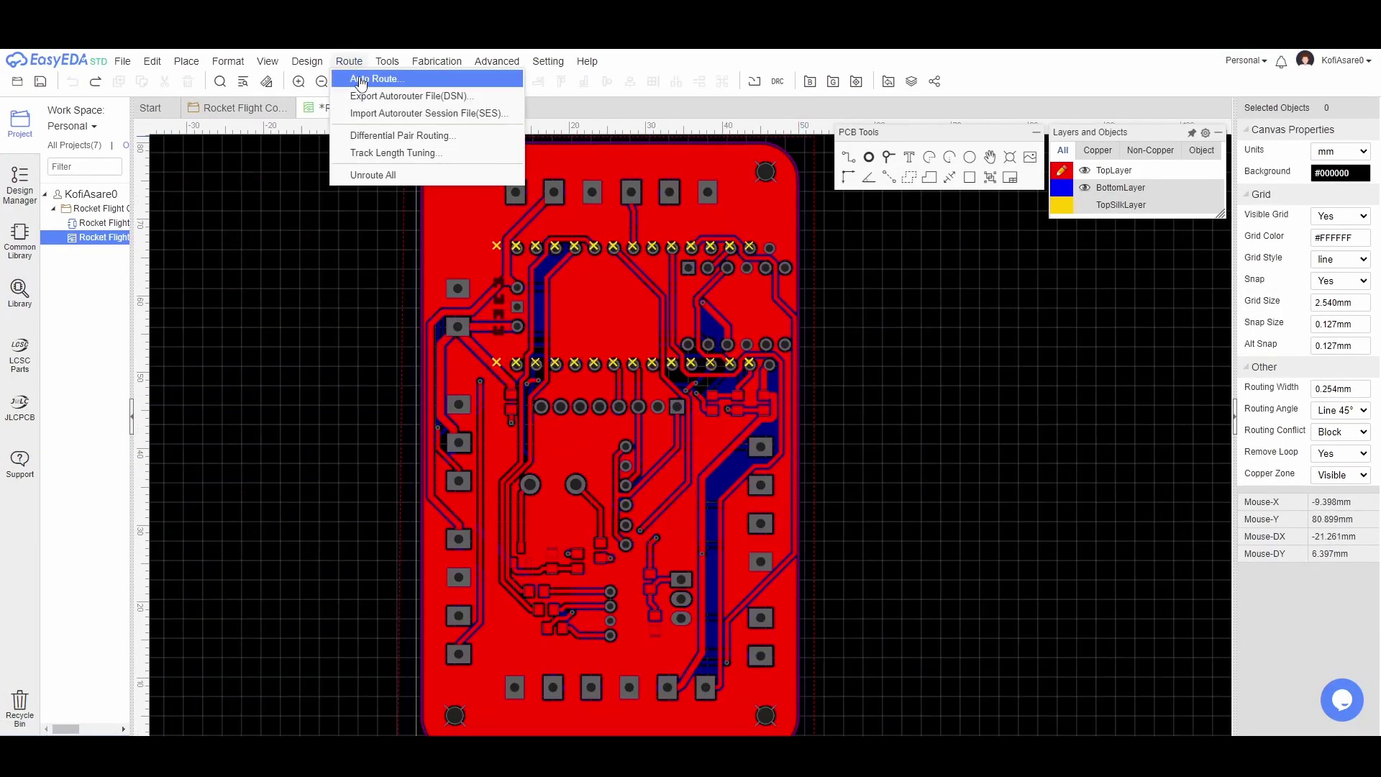
Bring up the Auto Router Config dialog from Route > Auto Router
{"action": "left_click", "coordinate": [367, 80]}
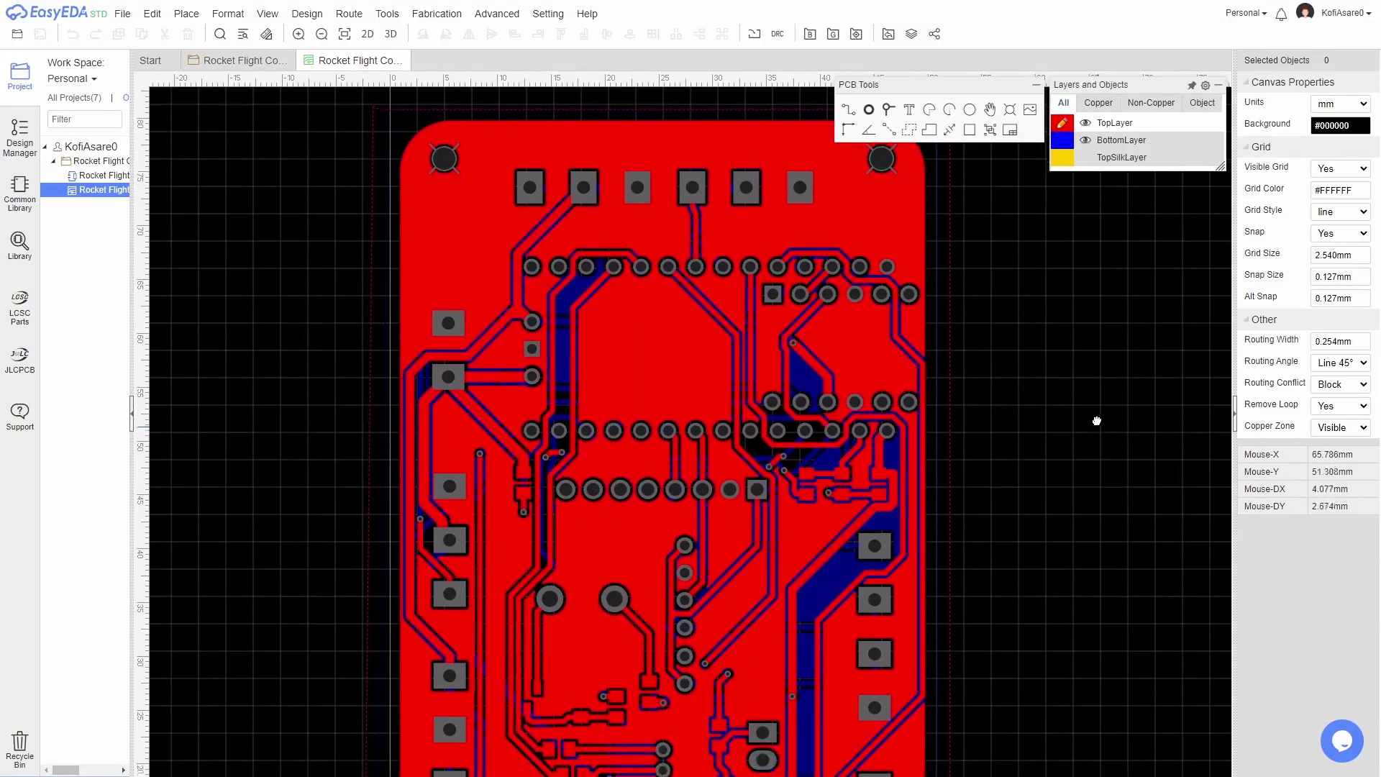
Reposition the board layout and make BottomLayer the active copper layer
{"action": "right_click_drag", "start_coordinate": [1098, 416], "coordinate": [1106, 170]}
{"action": "left_click", "coordinate": [1063, 142]}
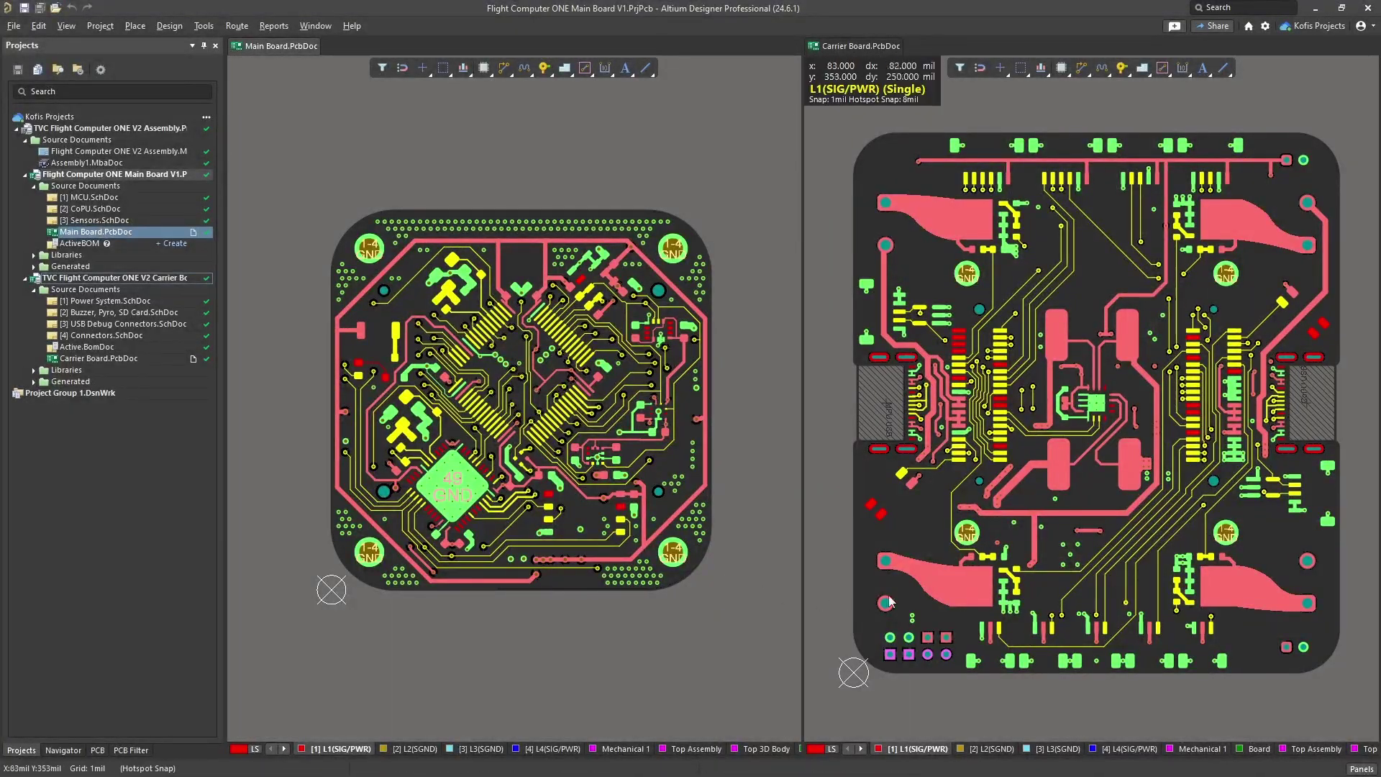
Show the board in 3D, flip it to the underside and back, and highlight the GND net
{"action": "left_click", "coordinate": [1009, 583]}
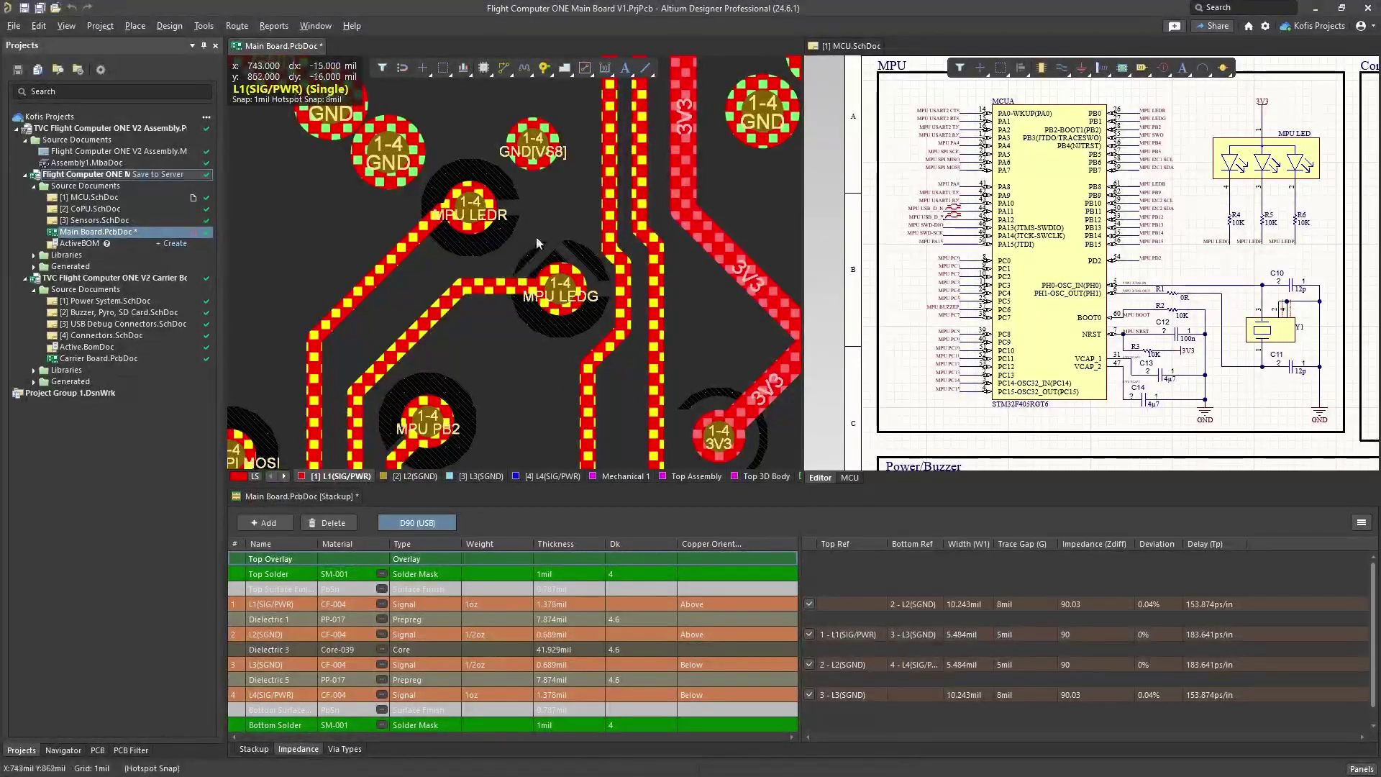
{"action": "scroll", "coordinate": [538, 227], "scroll_direction": "up", "scroll_amount": 1, "text": "ctrl"}
{"action": "scroll", "coordinate": [538, 229], "scroll_direction": "down", "scroll_amount": 5, "text": "ctrl"}
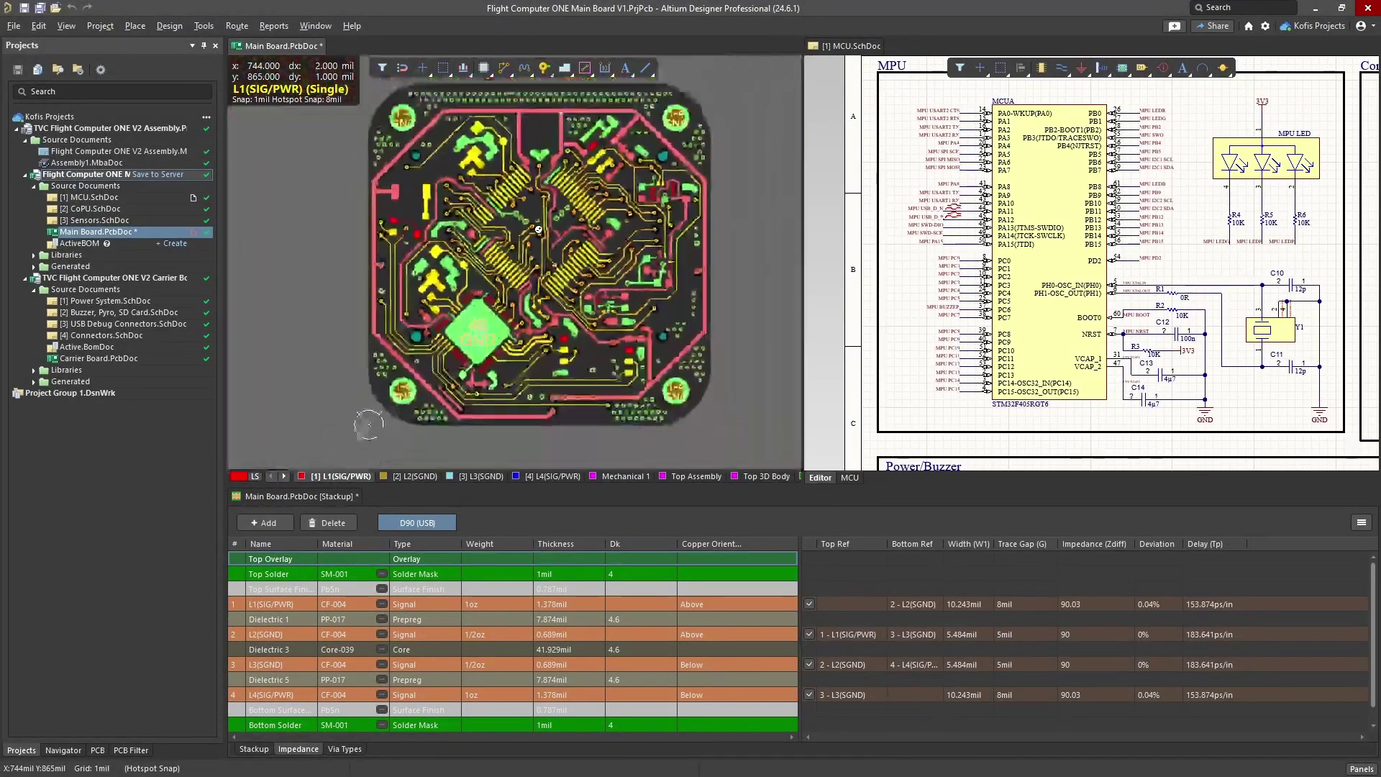
{"action": "key", "text": "3"}
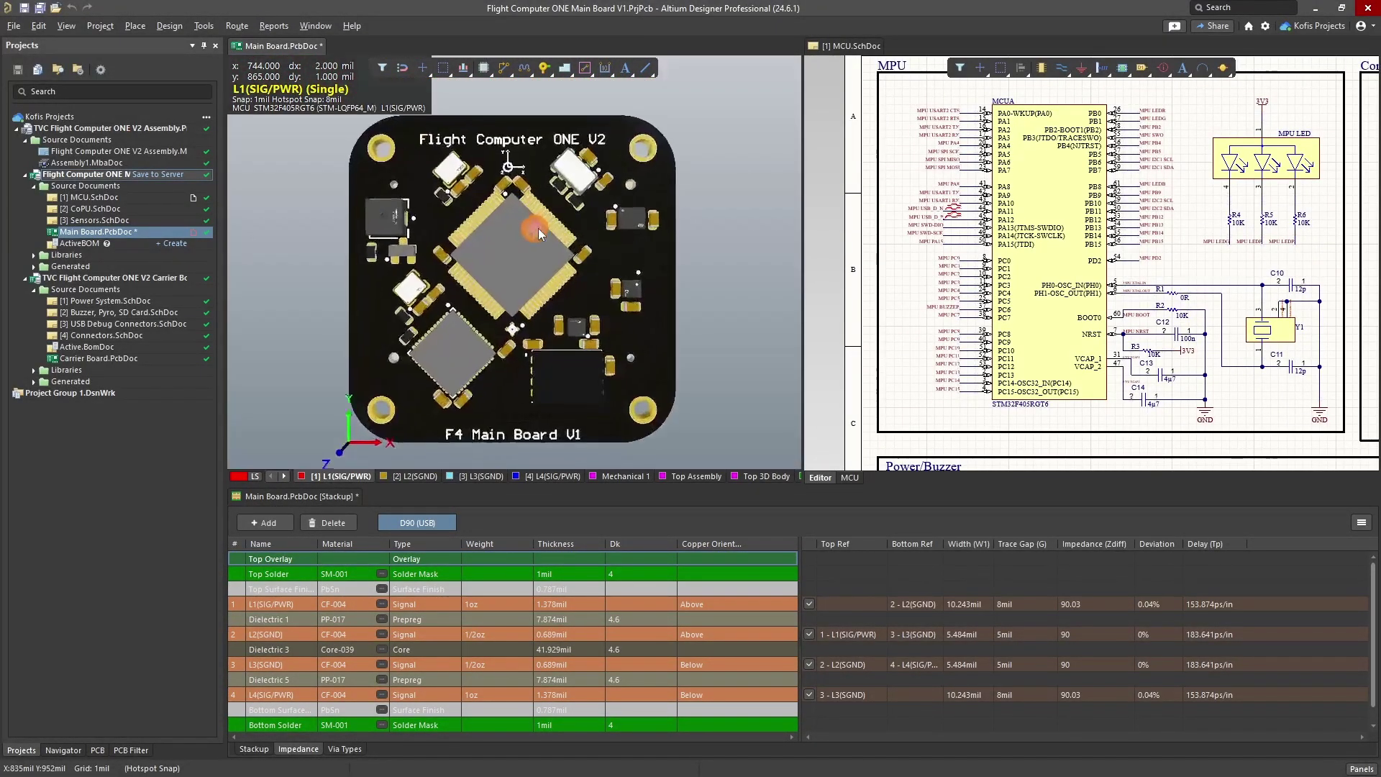
{"action": "key", "text": "v"}
{"action": "key", "text": "b"}
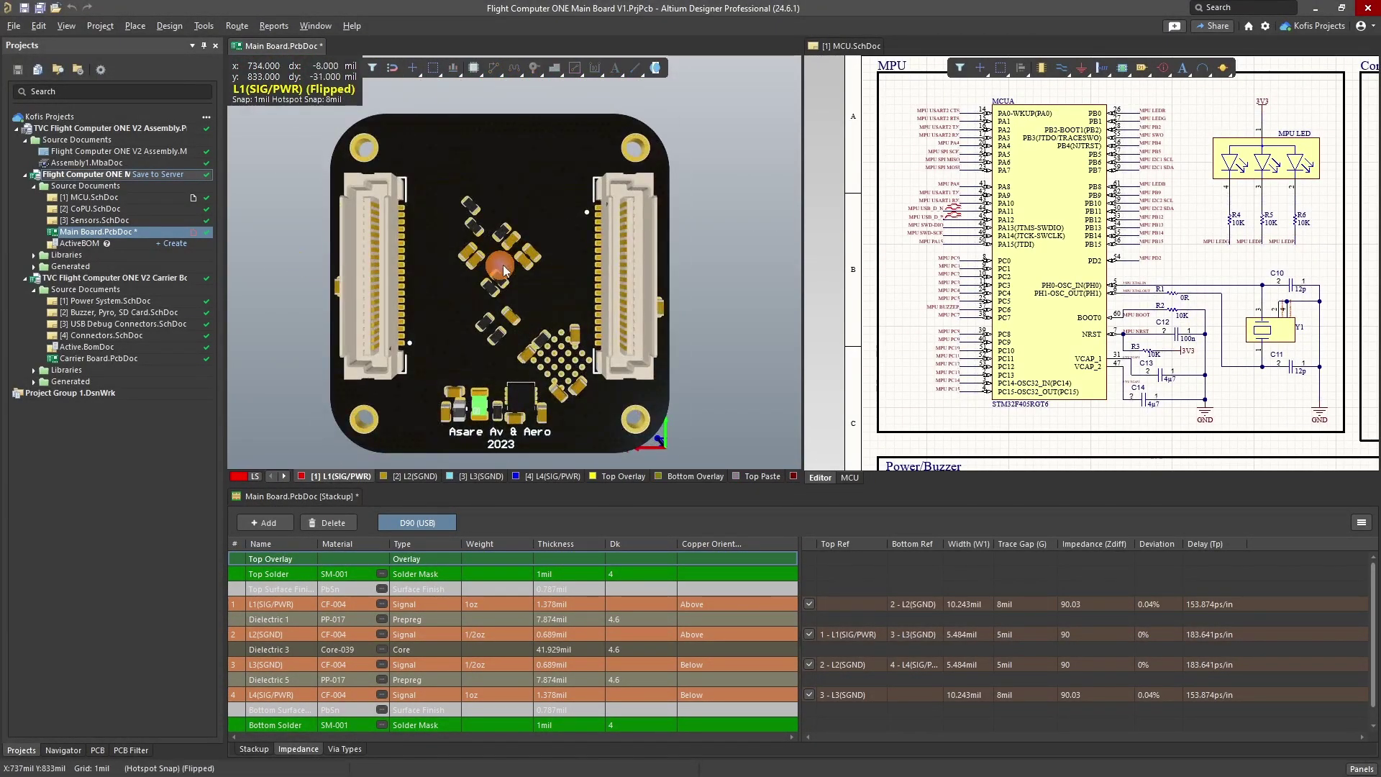
{"action": "key", "text": "v"}
{"action": "key", "text": "b"}
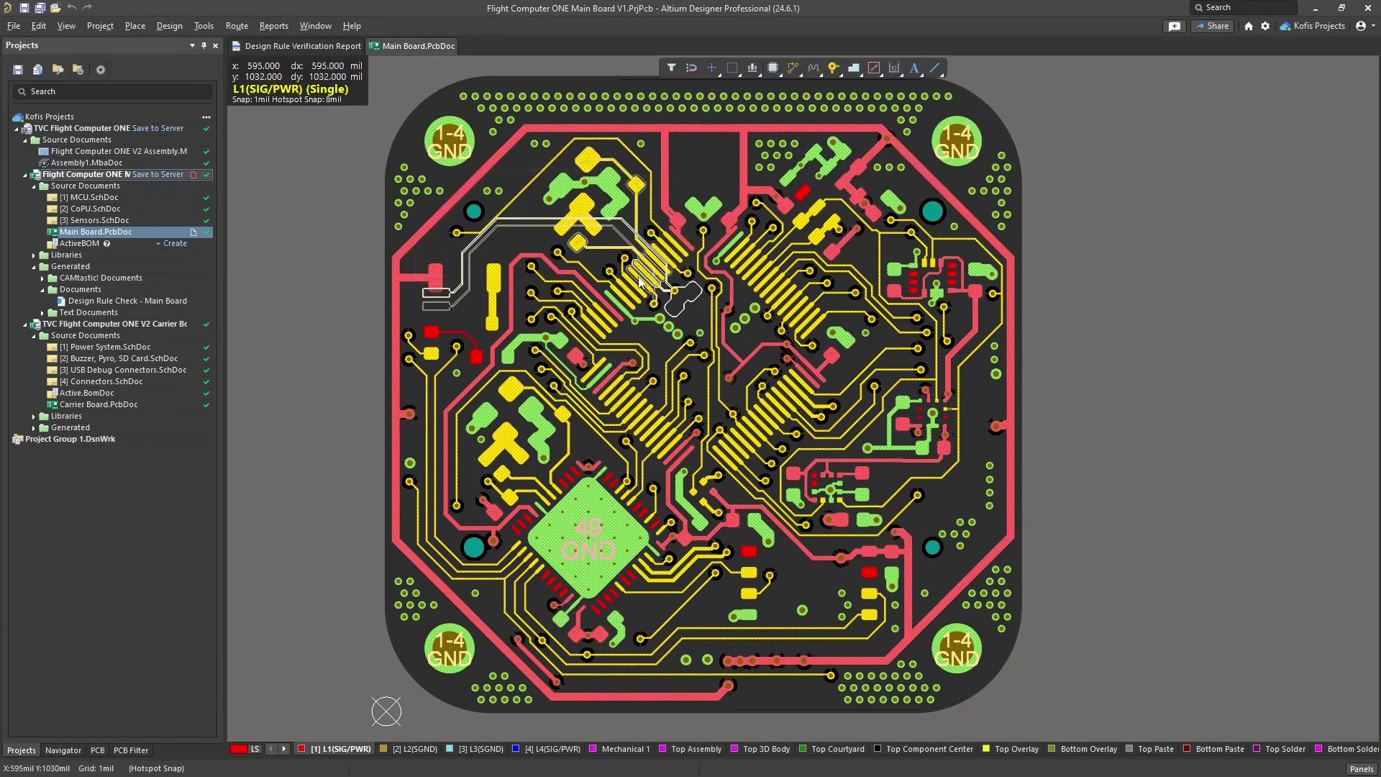
{"action": "left_click", "coordinate": [613, 307], "text": "ctrl"}
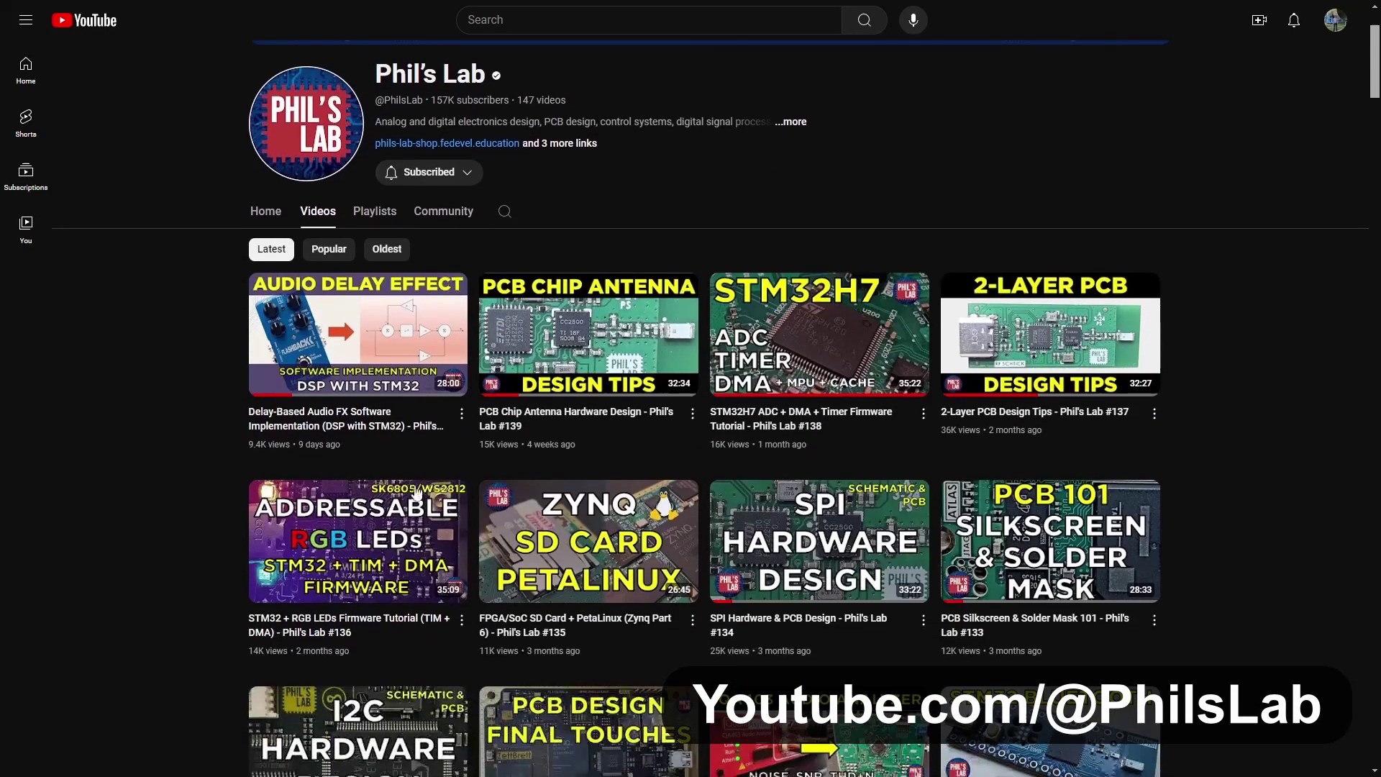
Scroll through the electronics YouTube channel pages
{"action": "scroll", "coordinate": [407, 431], "scroll_direction": "down", "scroll_amount": 15}
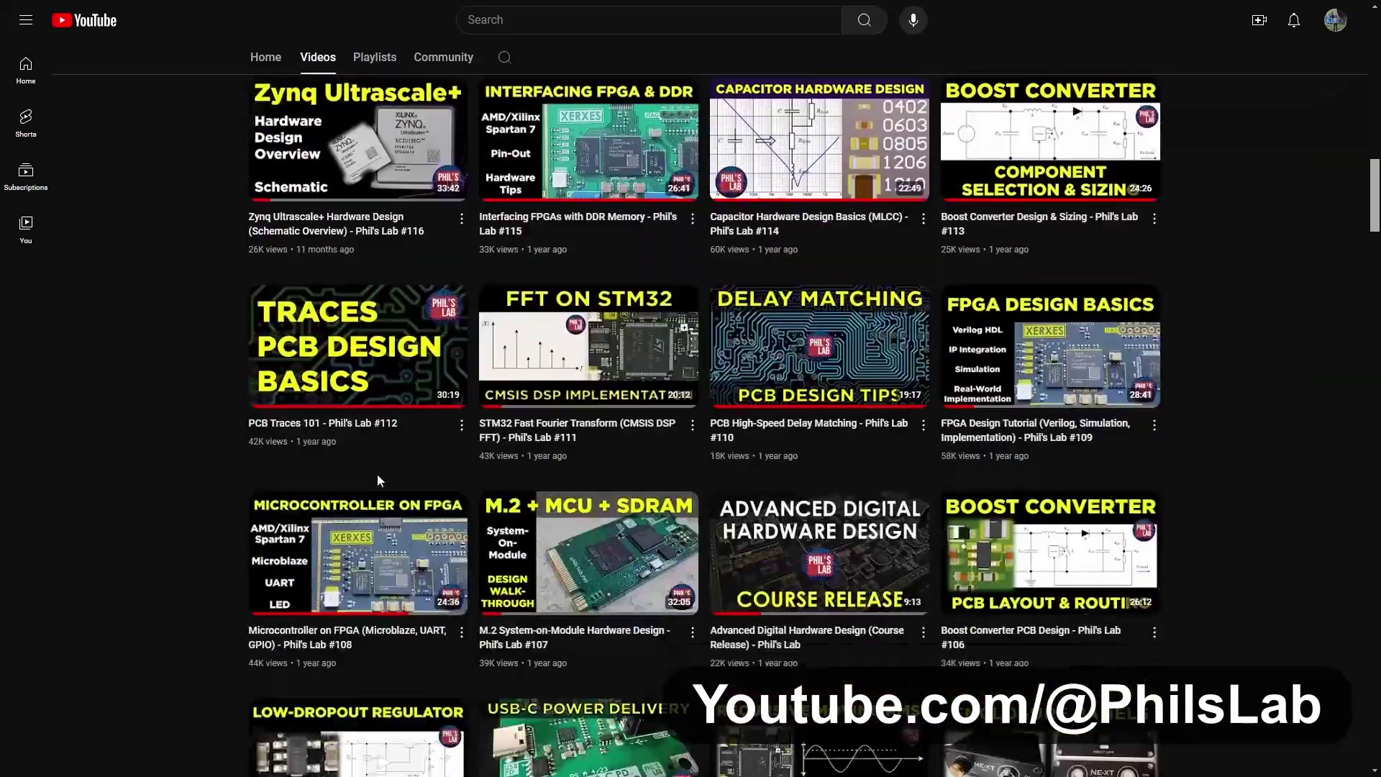
{"action": "scroll", "coordinate": [377, 480], "scroll_direction": "down", "scroll_amount": 13}
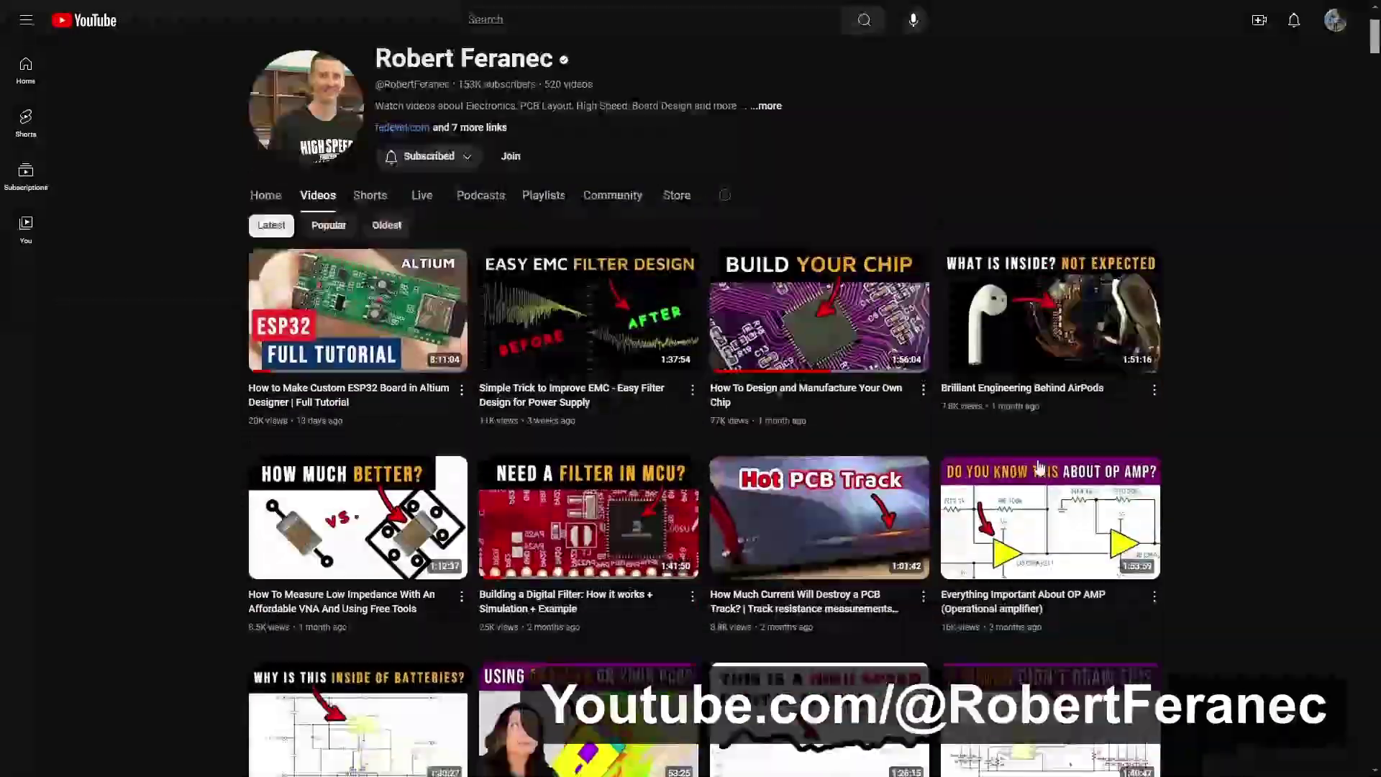
{"action": "scroll", "coordinate": [455, 426], "scroll_direction": "down", "scroll_amount": 5}
{"action": "scroll", "coordinate": [455, 426], "scroll_direction": "down", "scroll_amount": 20}
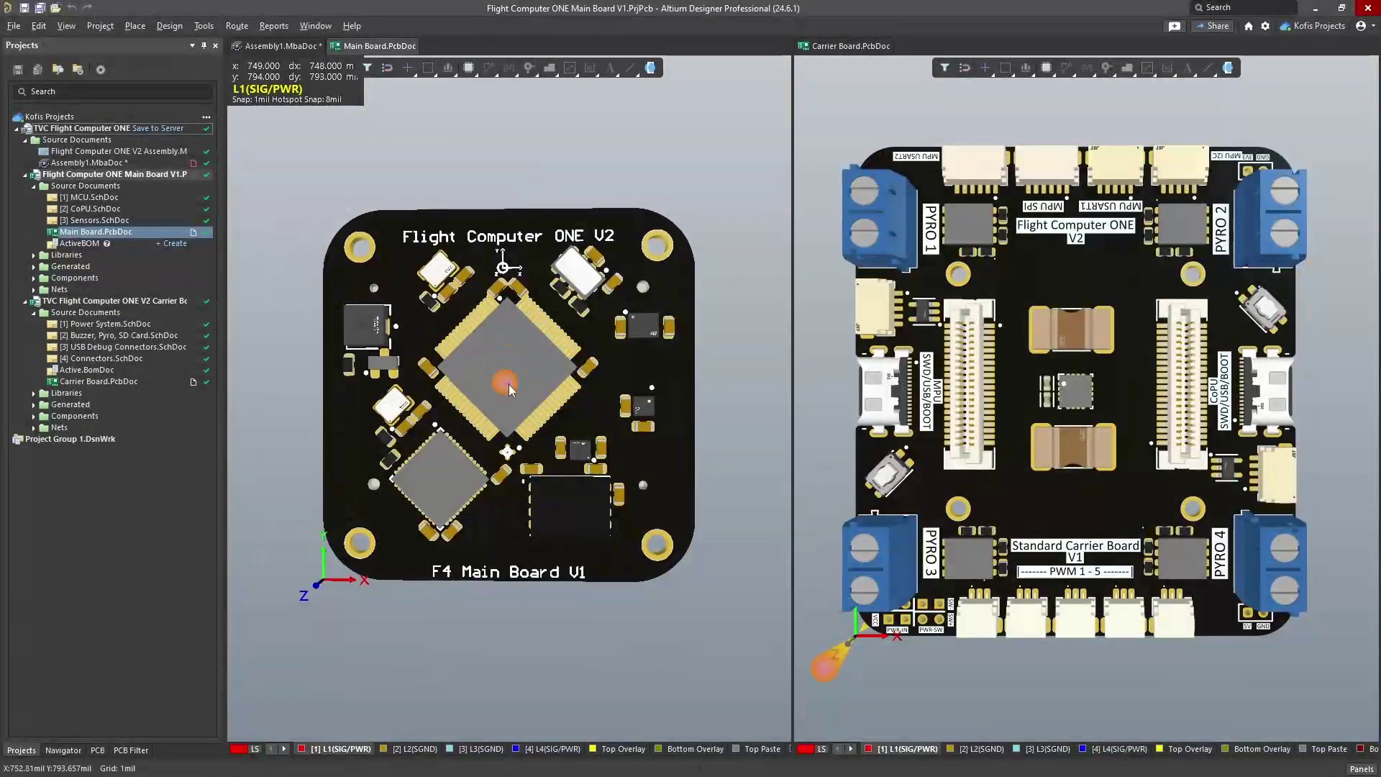
Flip the main and carrier boards to their bottom sides, then return the carrier board to top
{"action": "key", "text": "ctrl+f"}
{"action": "key", "text": "ctrl+f"}
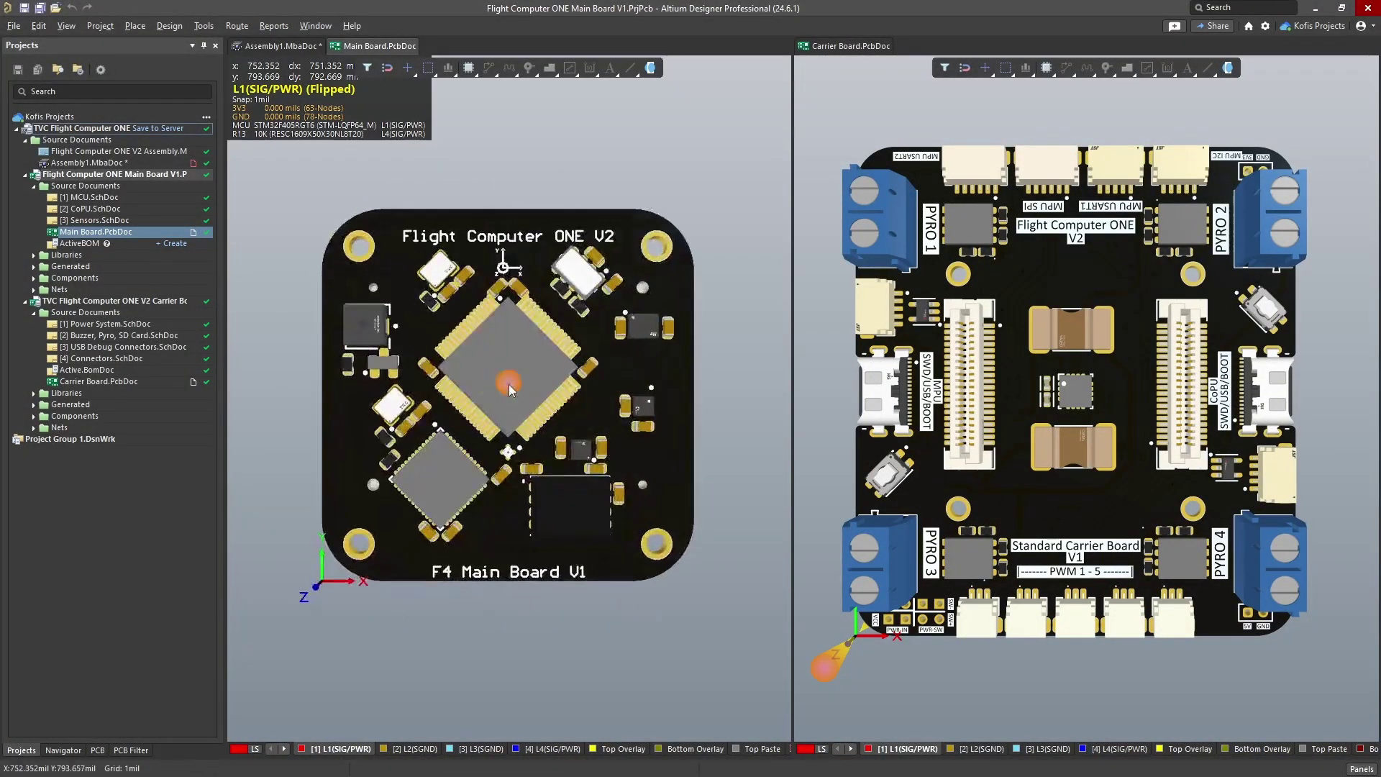
{"action": "left_click", "coordinate": [848, 670]}
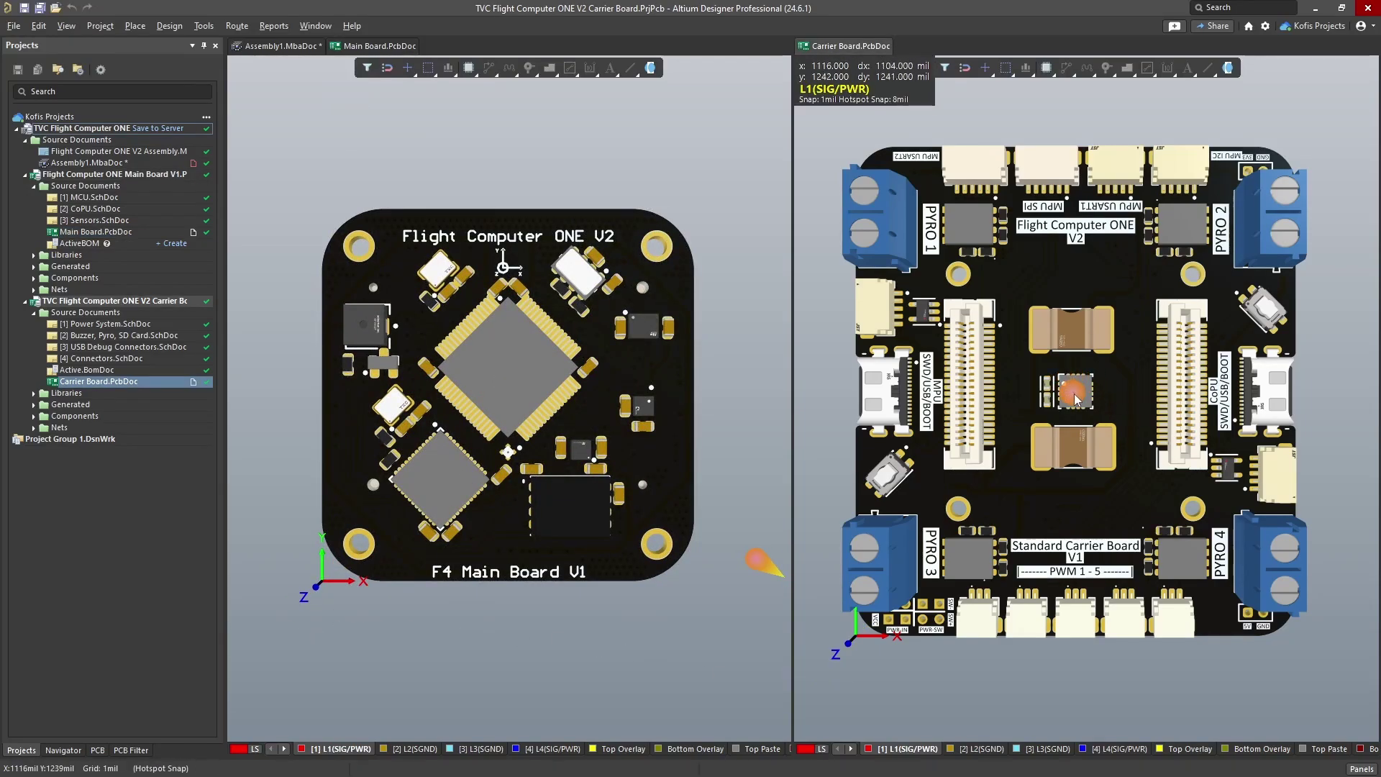
{"action": "key", "text": "ctrl+f"}
{"action": "key", "text": "ctrl+f"}
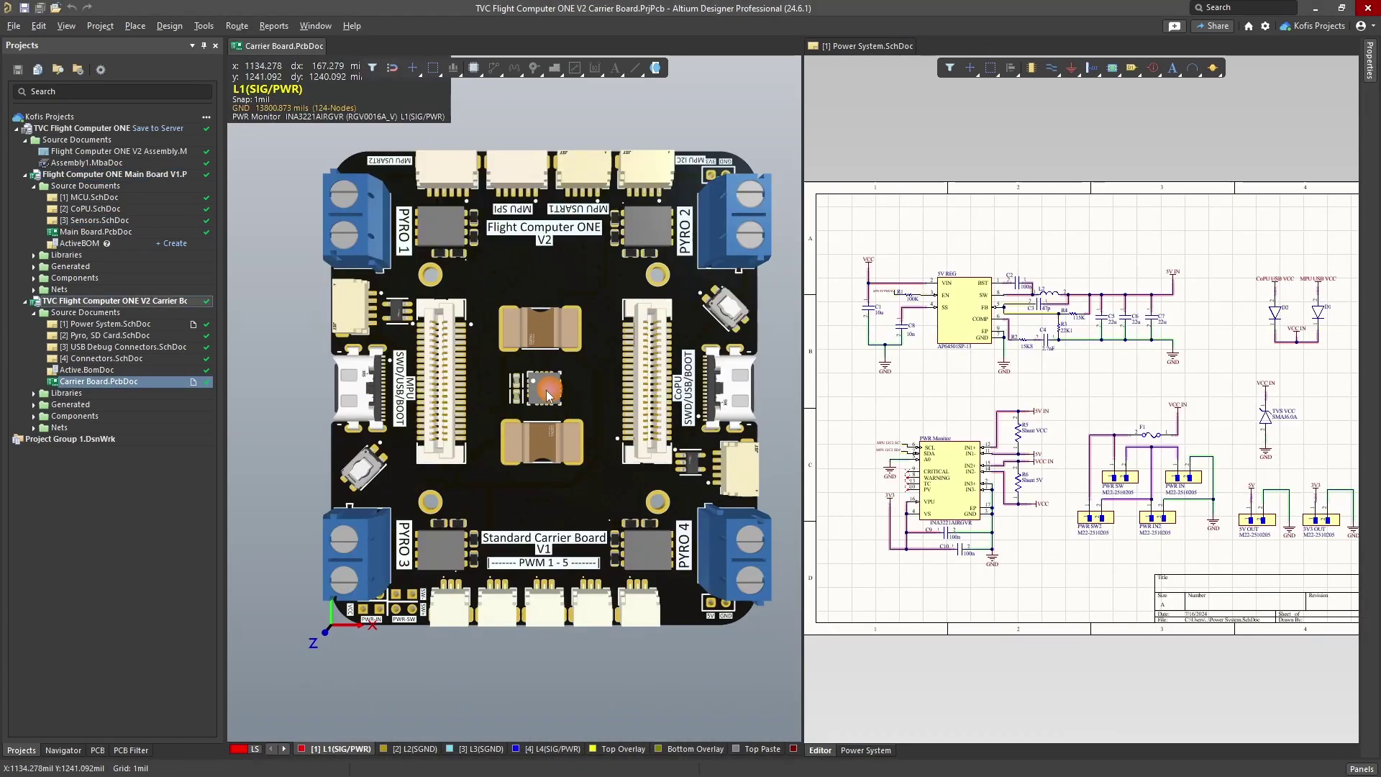
{"action": "key", "text": "v"}
{"action": "key", "text": "b"}
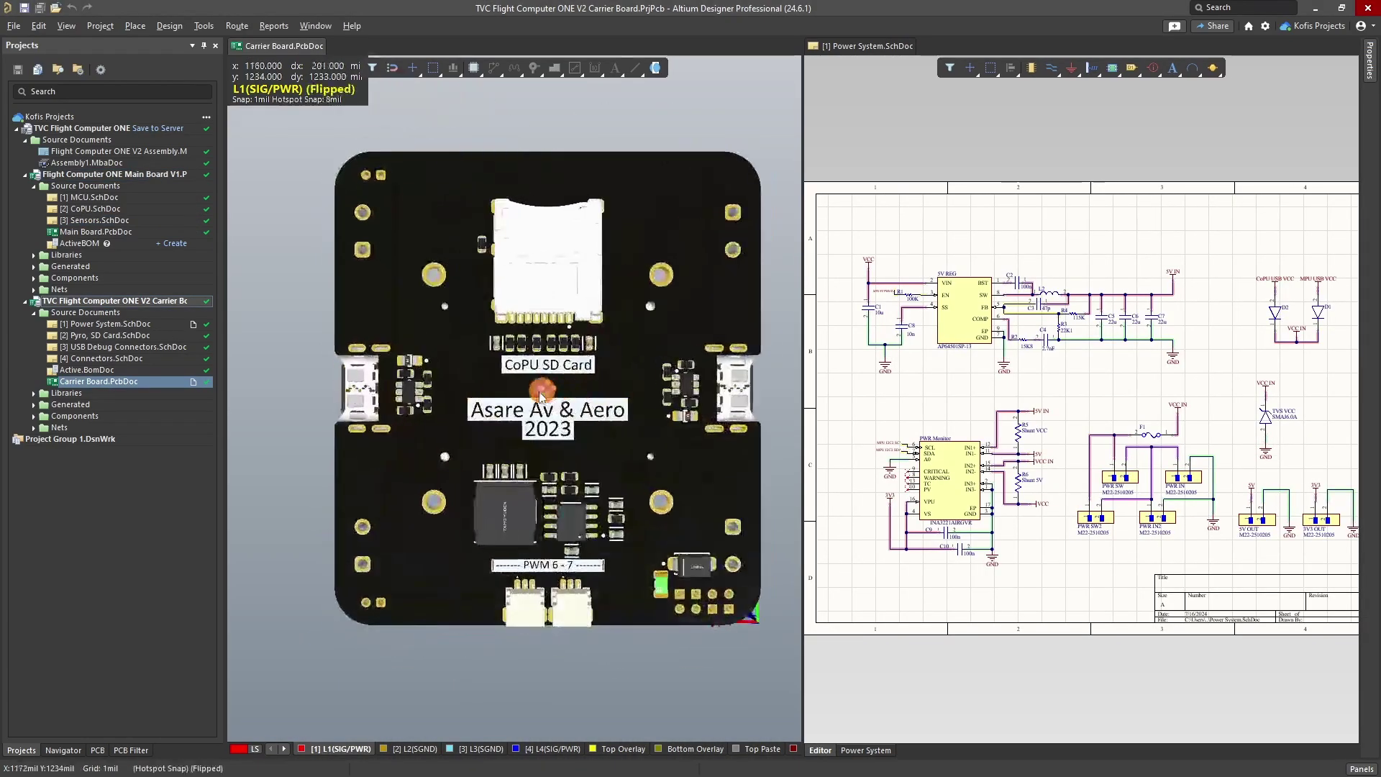
{"action": "key", "text": "v"}
{"action": "key", "text": "b"}
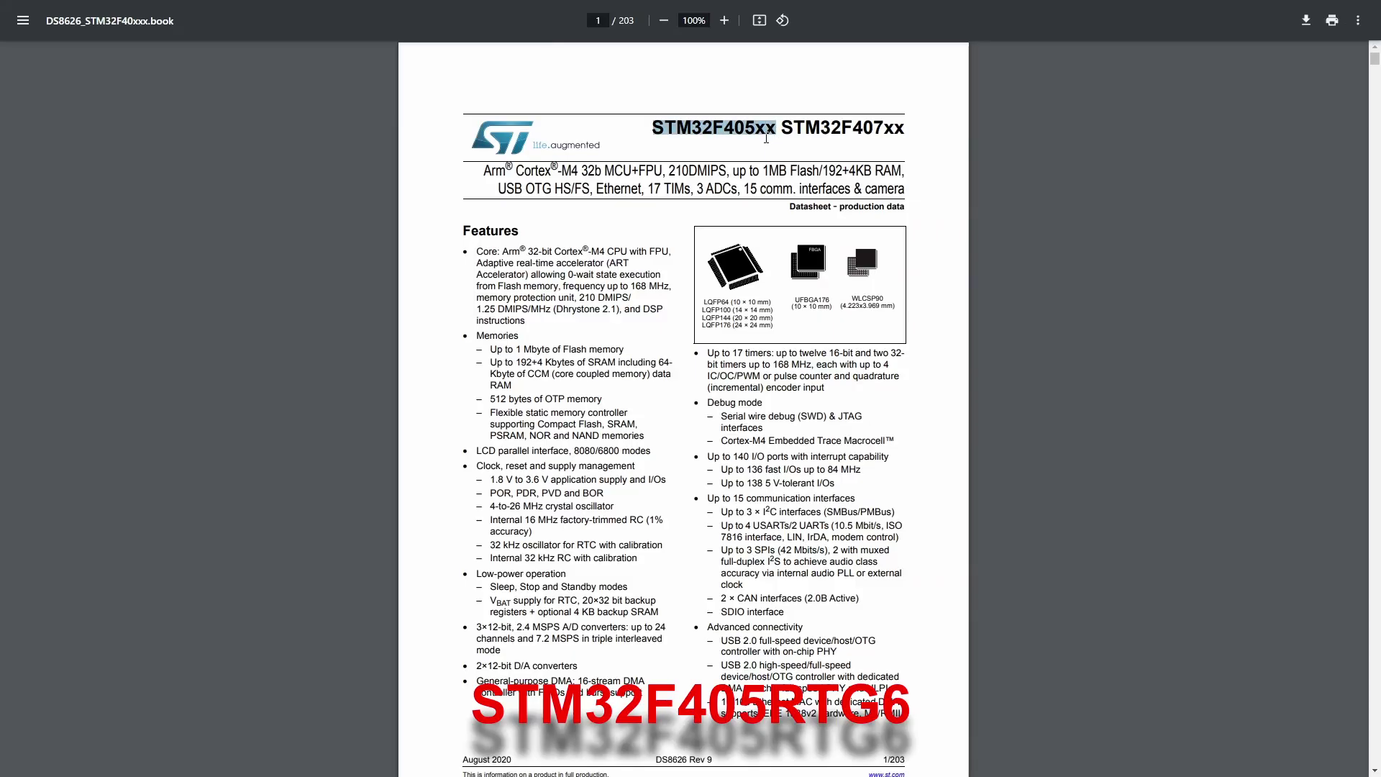
Clear the selection and scroll from the STM32F405 device summary table to the Arduino_Core_STM32 README
{"action": "left_click", "coordinate": [764, 138]}
{"action": "scroll", "coordinate": [885, 390], "scroll_direction": "down", "scroll_amount": 5}
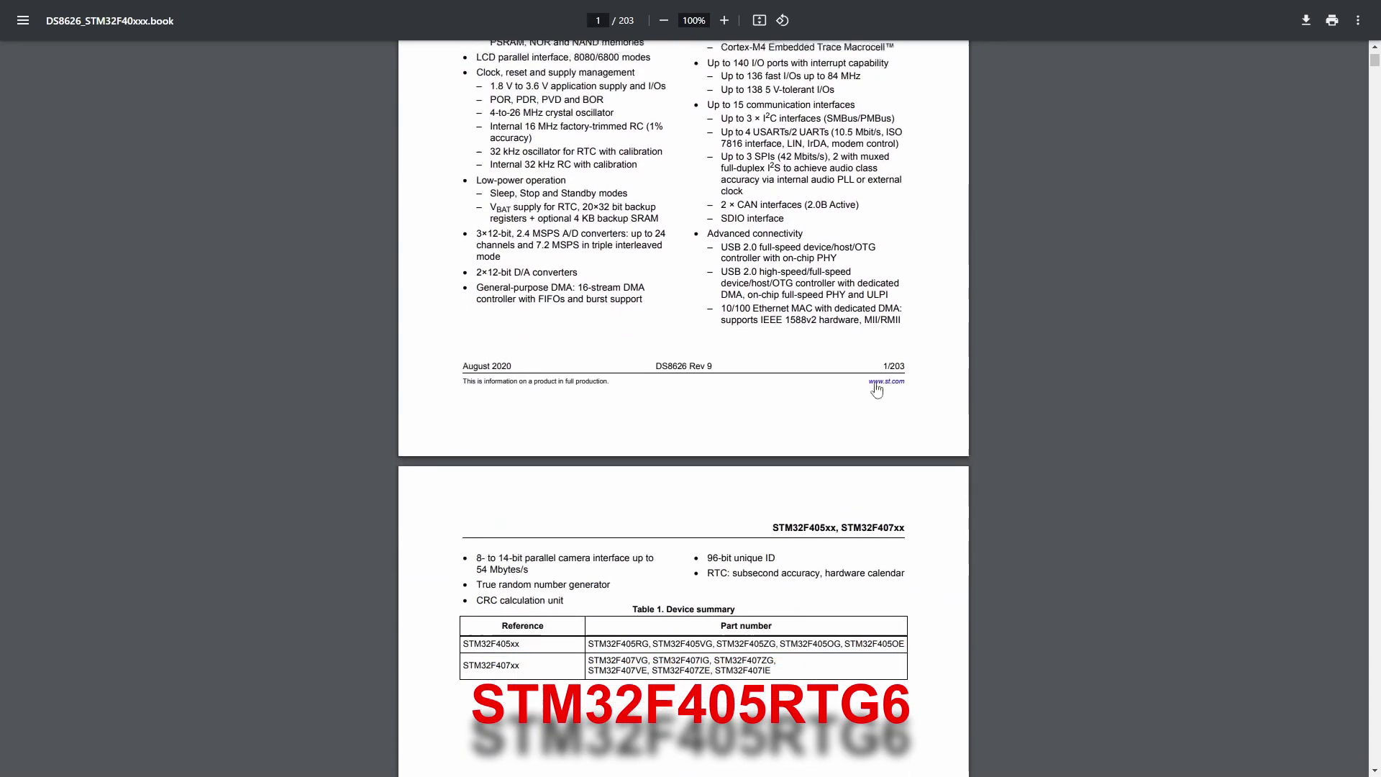
{"action": "scroll", "coordinate": [886, 390], "scroll_direction": "down", "scroll_amount": 5}
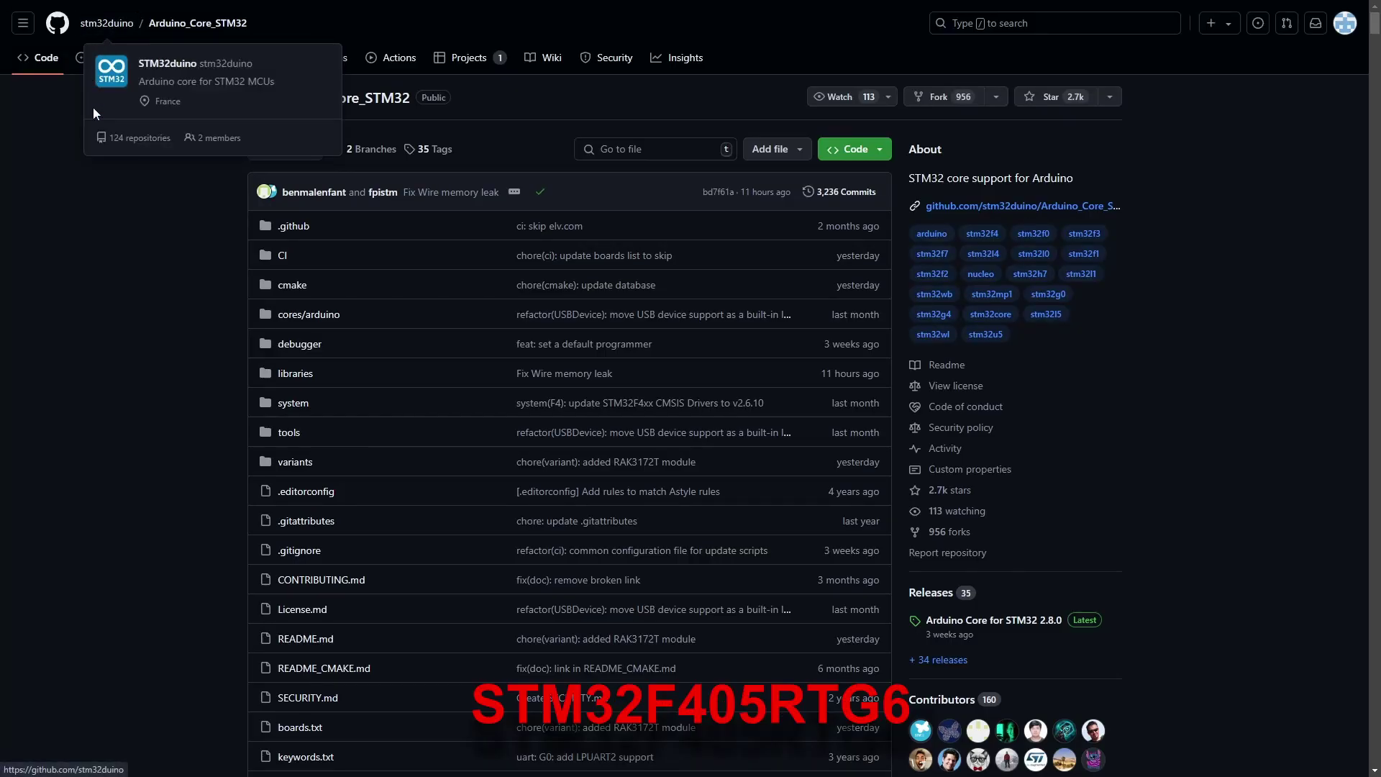
{"action": "scroll", "coordinate": [145, 218], "scroll_direction": "down", "scroll_amount": 5}
{"action": "scroll", "coordinate": [146, 221], "scroll_direction": "down", "scroll_amount": 7}
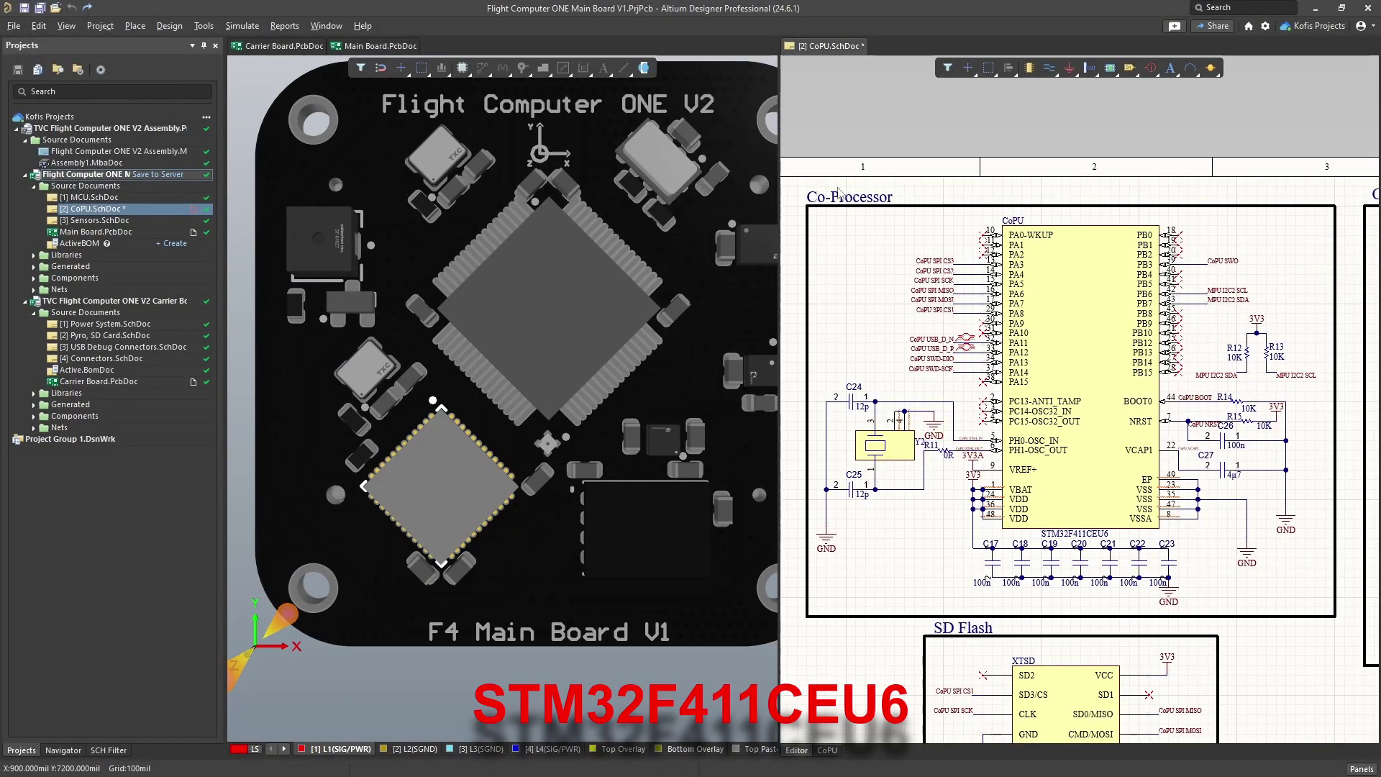
Zoom to the CoPU SD Flash block and MCU MPU LED, then highlight LSM6DSOX in its datasheet
{"action": "scroll", "coordinate": [1270, 310], "scroll_direction": "up", "scroll_amount": 4, "text": "ctrl"}
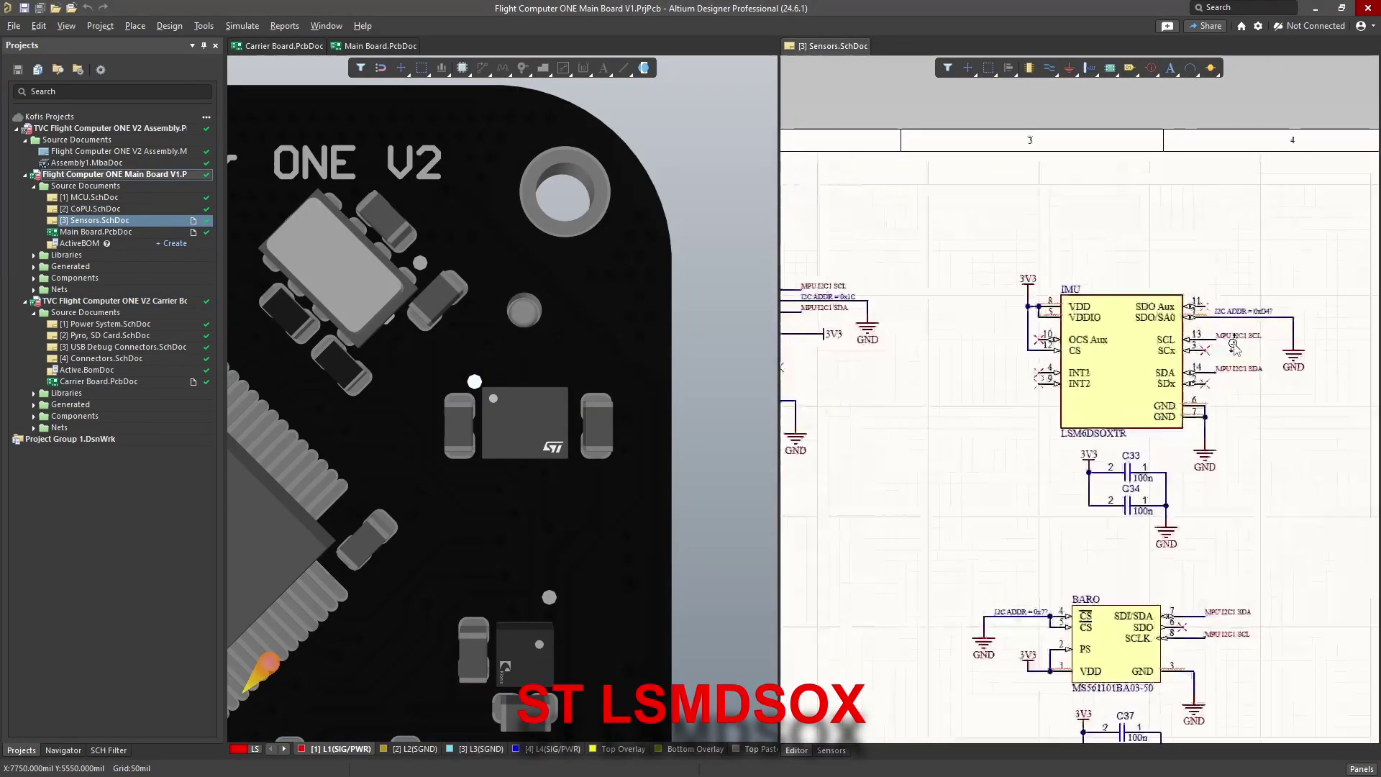
{"action": "scroll", "coordinate": [1234, 347], "scroll_direction": "up", "scroll_amount": 4, "text": "ctrl"}
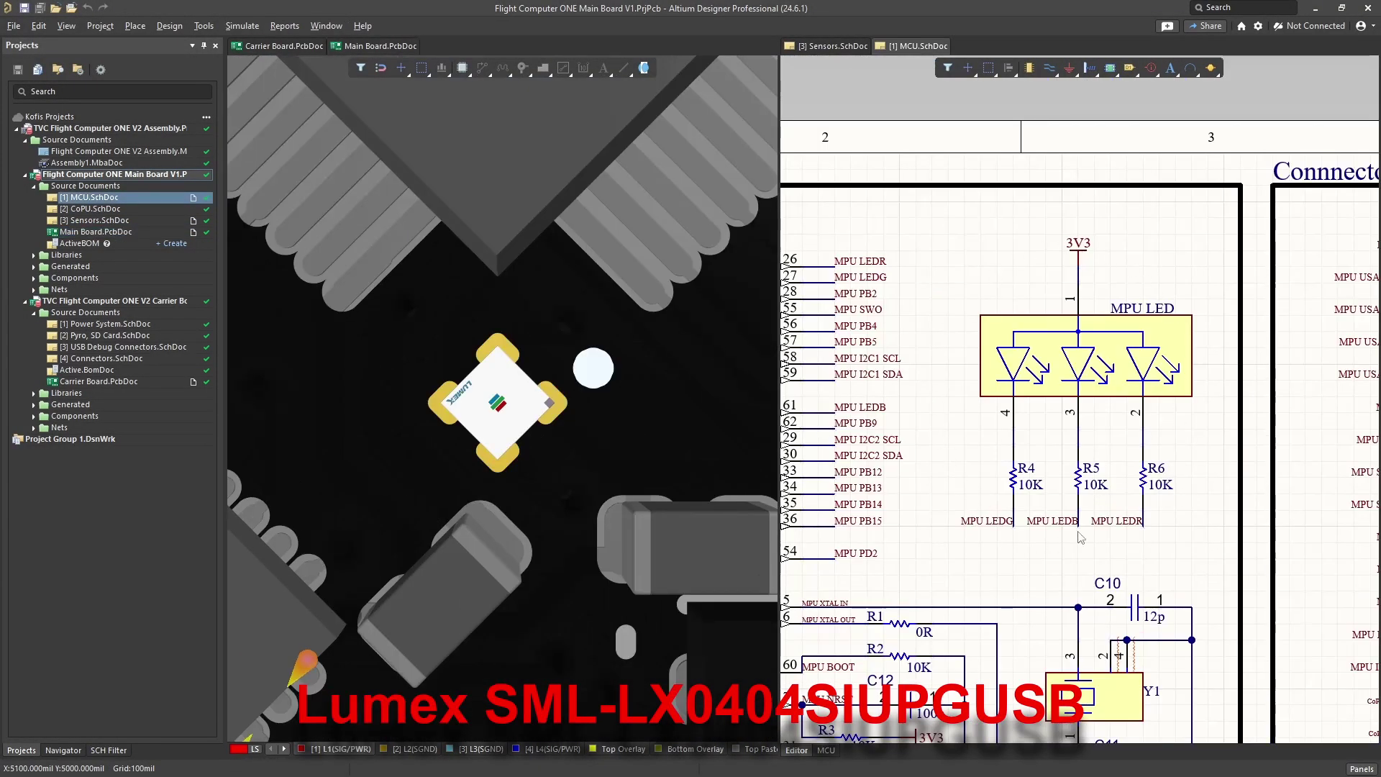
{"action": "left_click_drag", "start_coordinate": [845, 100], "coordinate": [930, 101]}
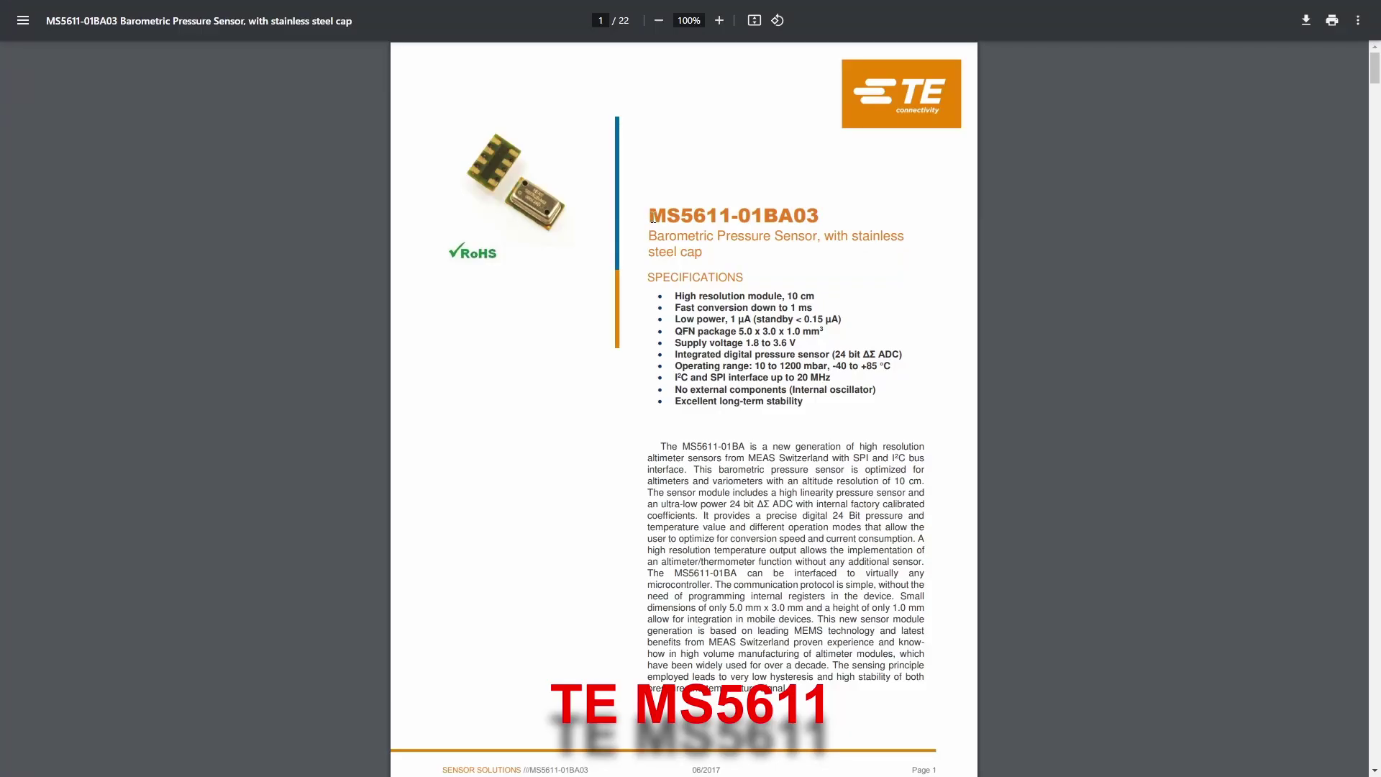
Highlight the MS5611 part name in the barometer datasheet title
{"action": "left_click_drag", "start_coordinate": [651, 216], "coordinate": [710, 214]}
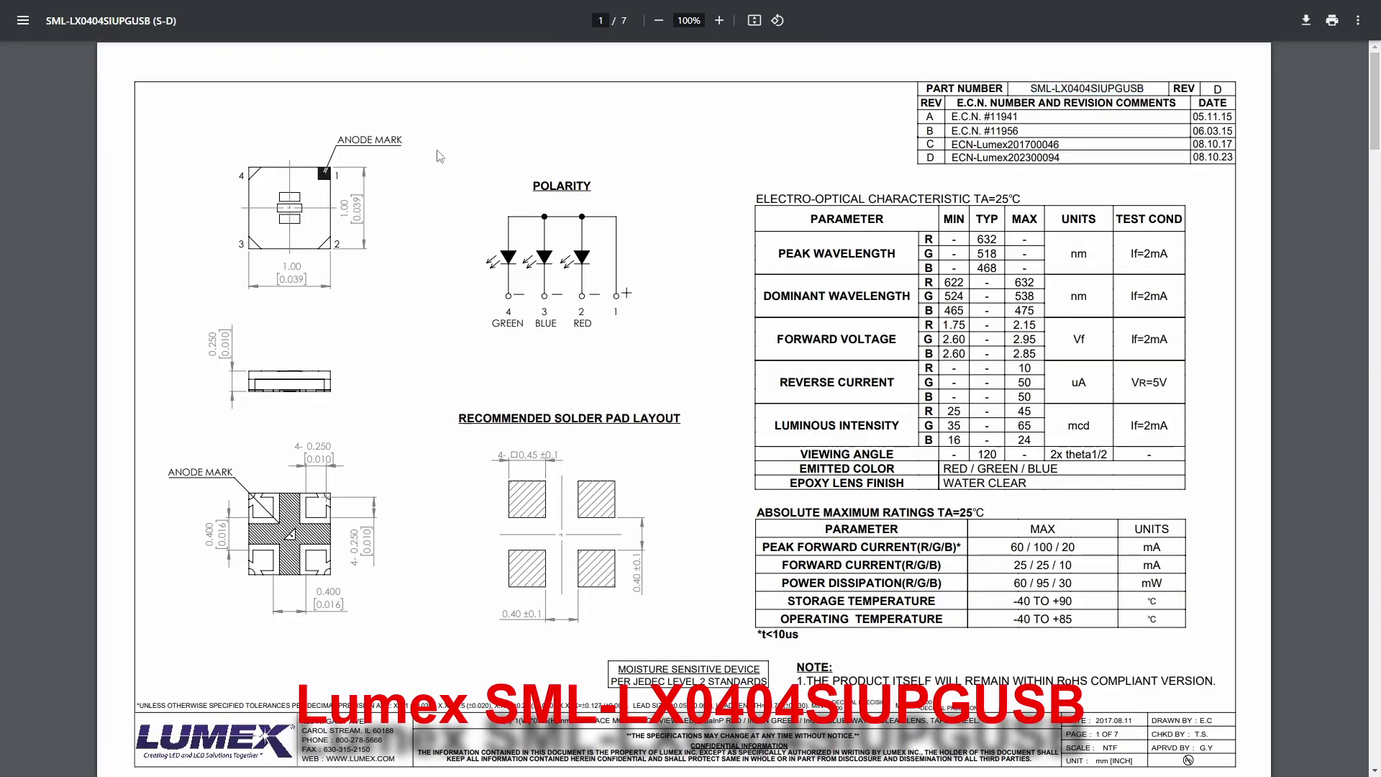
Highlight the Forward Voltage row in the SML-LX0404SIUPGUSB datasheet's electro-optical table
{"action": "left_click_drag", "start_coordinate": [775, 333], "coordinate": [1089, 363]}
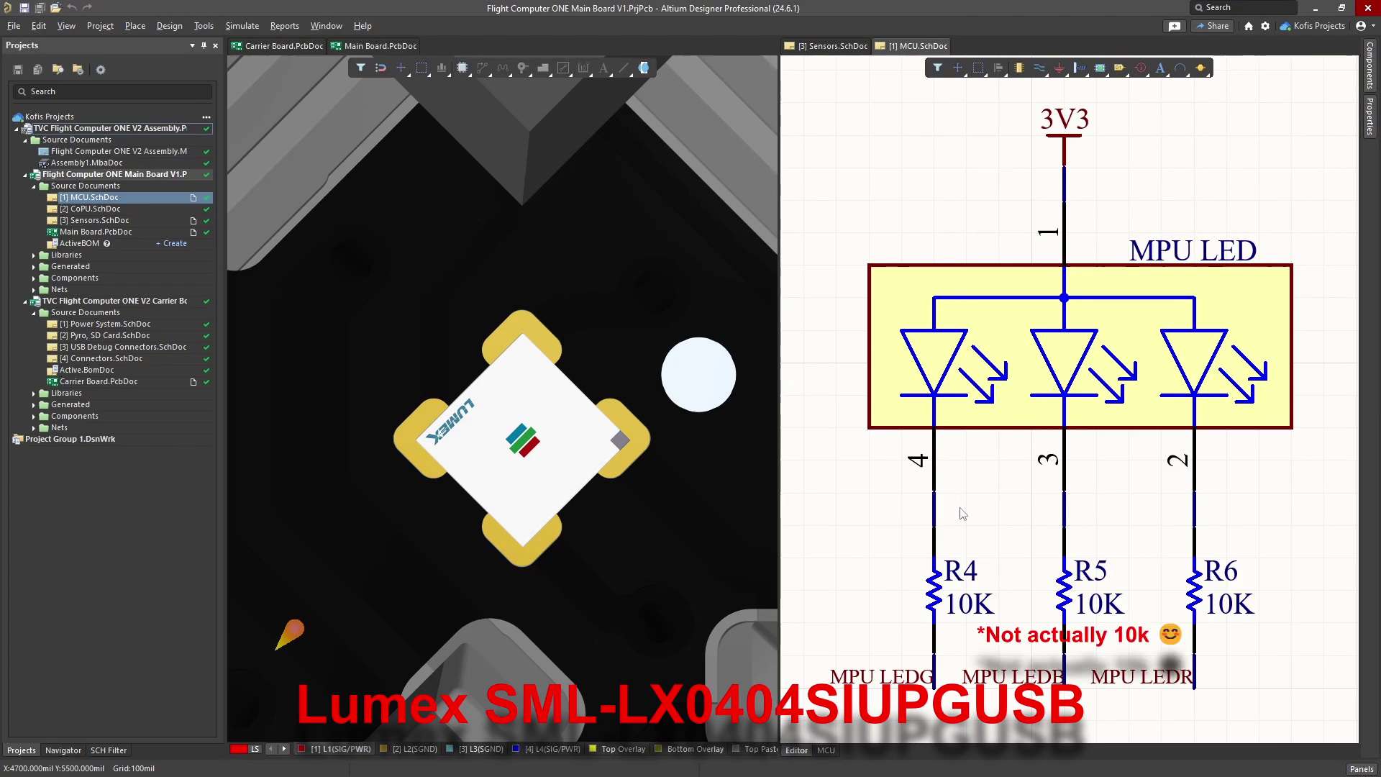
Bring the buzzer and 3V3 LDO circuits into view and zoom in on the flipped main board's bottom
{"action": "scroll", "coordinate": [885, 555], "scroll_direction": "down", "scroll_amount": 2}
{"action": "scroll", "coordinate": [884, 555], "scroll_direction": "left", "scroll_amount": 6}
{"action": "scroll", "coordinate": [935, 374], "scroll_direction": "up", "scroll_amount": 3}
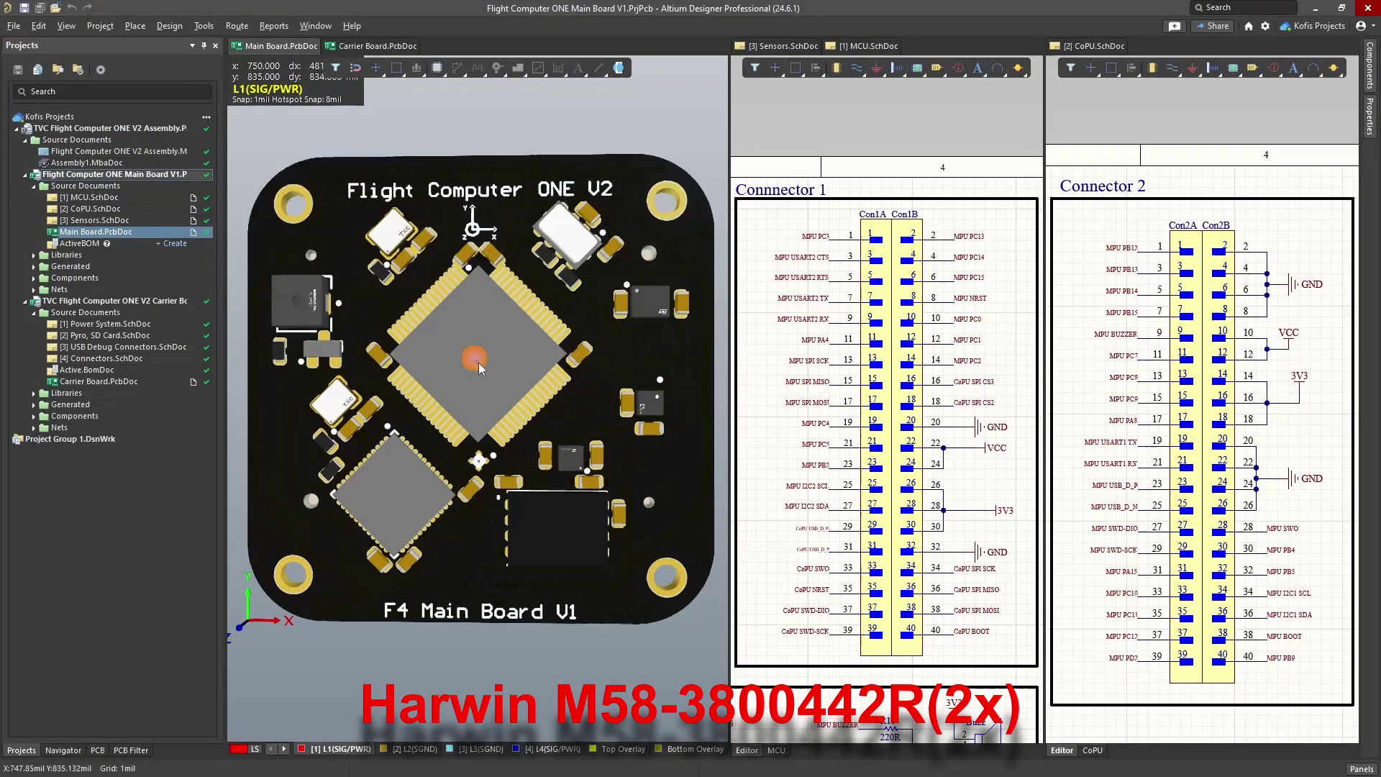
{"action": "key", "text": "ctrl+f"}
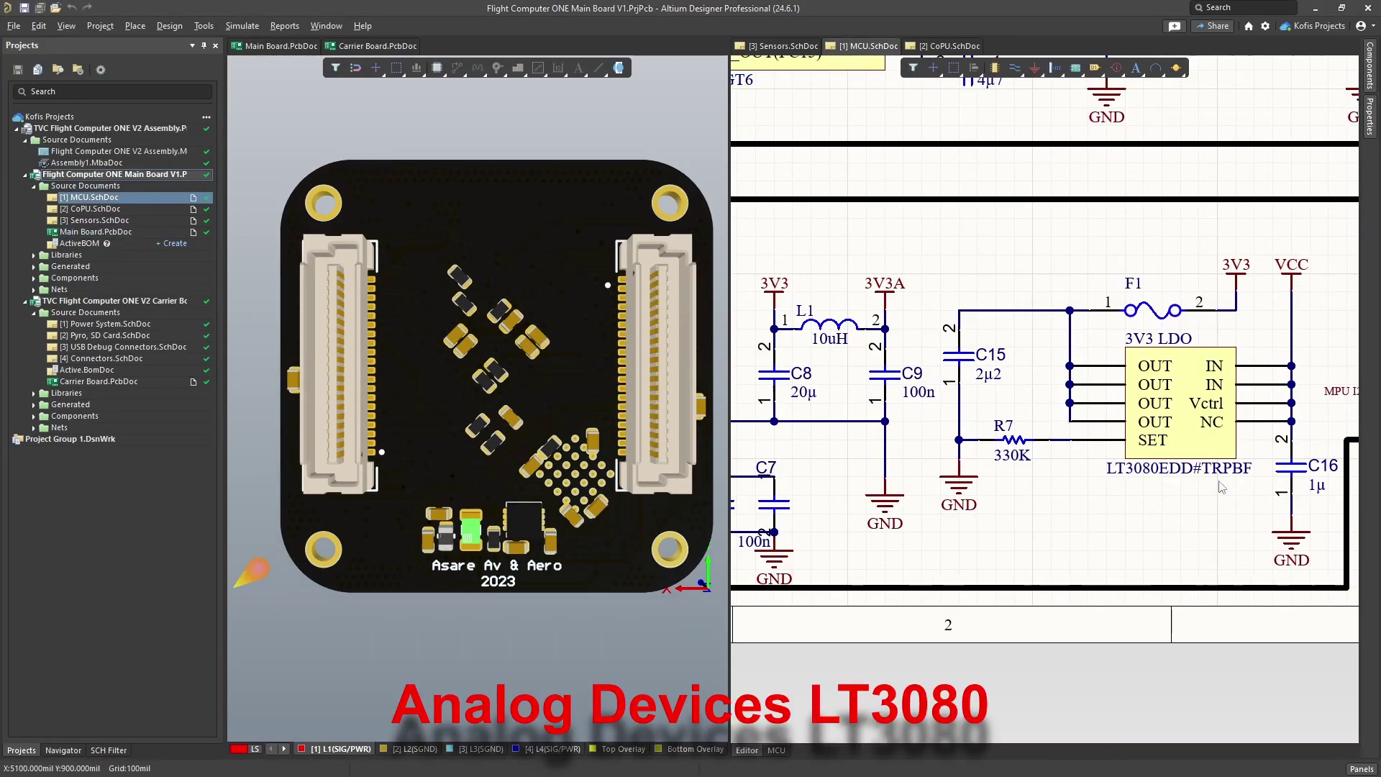
{"action": "scroll", "coordinate": [461, 326], "scroll_direction": "up", "scroll_amount": 5, "text": "ctrl"}
{"action": "scroll", "coordinate": [461, 326], "scroll_direction": "down", "scroll_amount": 3, "text": "ctrl"}
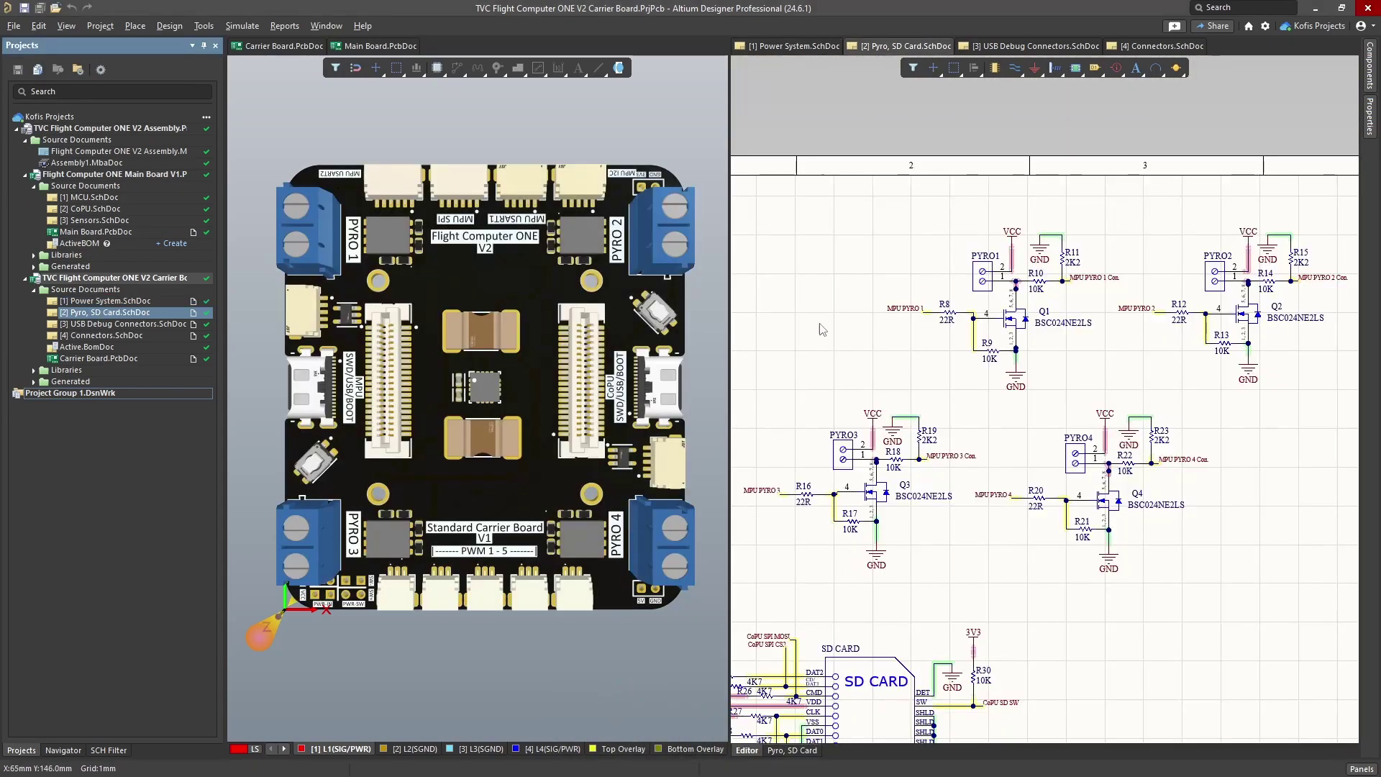
Zoom in on the pyro MOSFETs and flip the carrier board to its SD-card underside
{"action": "scroll", "coordinate": [1071, 295], "scroll_direction": "up", "scroll_amount": 5, "text": "ctrl"}
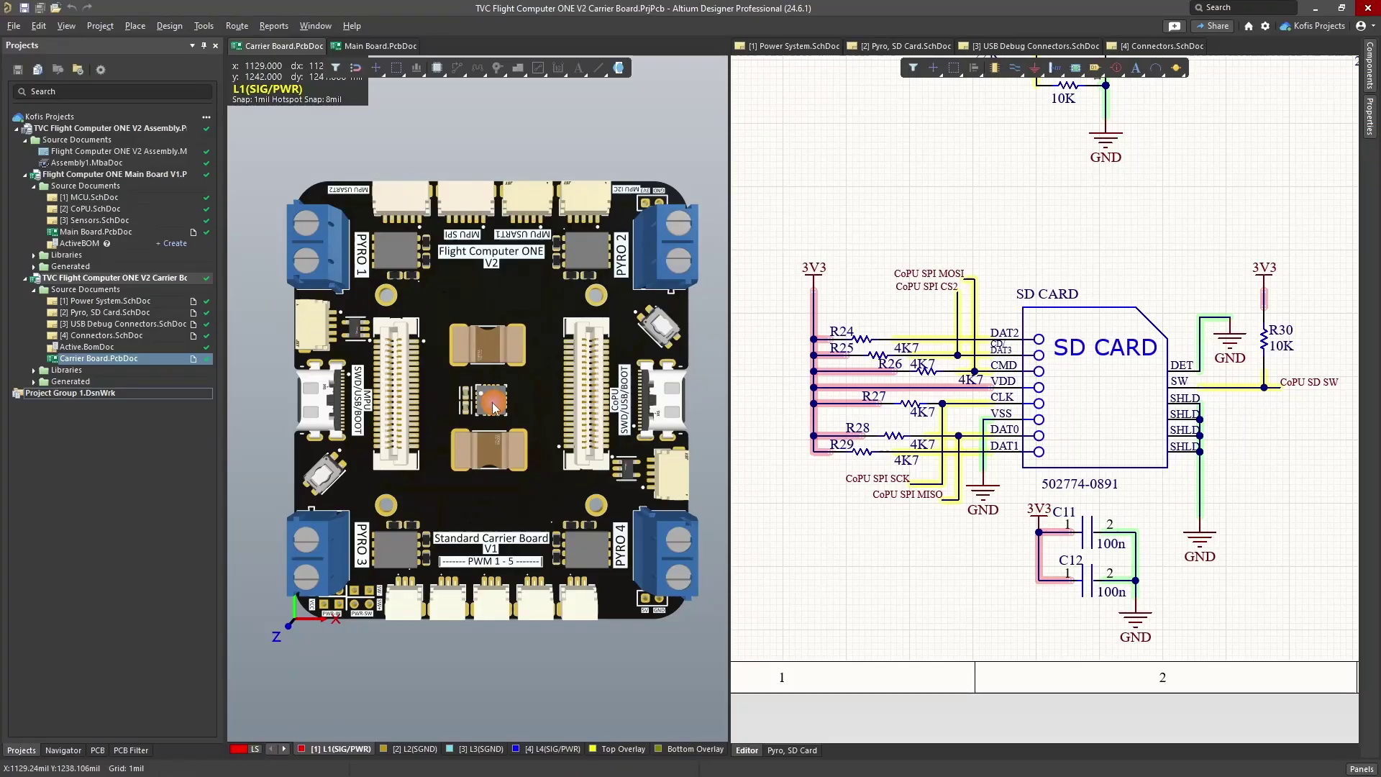
{"action": "key", "text": "v"}
{"action": "key", "text": "b"}
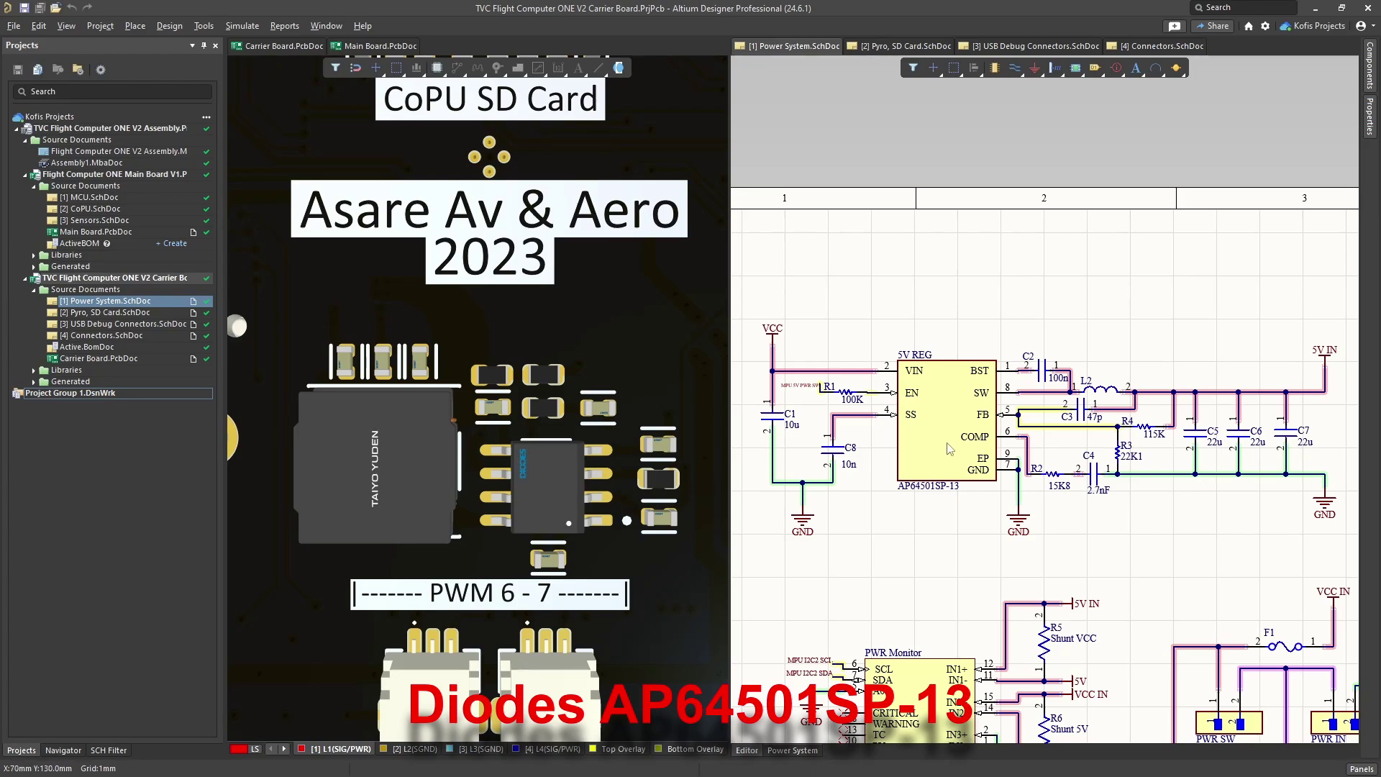
Pan and zoom Power System.SchDoc across the 5V regulator's output filter and 5V IN section
{"action": "scroll", "coordinate": [948, 449], "scroll_direction": "up", "scroll_amount": 5, "text": "ctrl"}
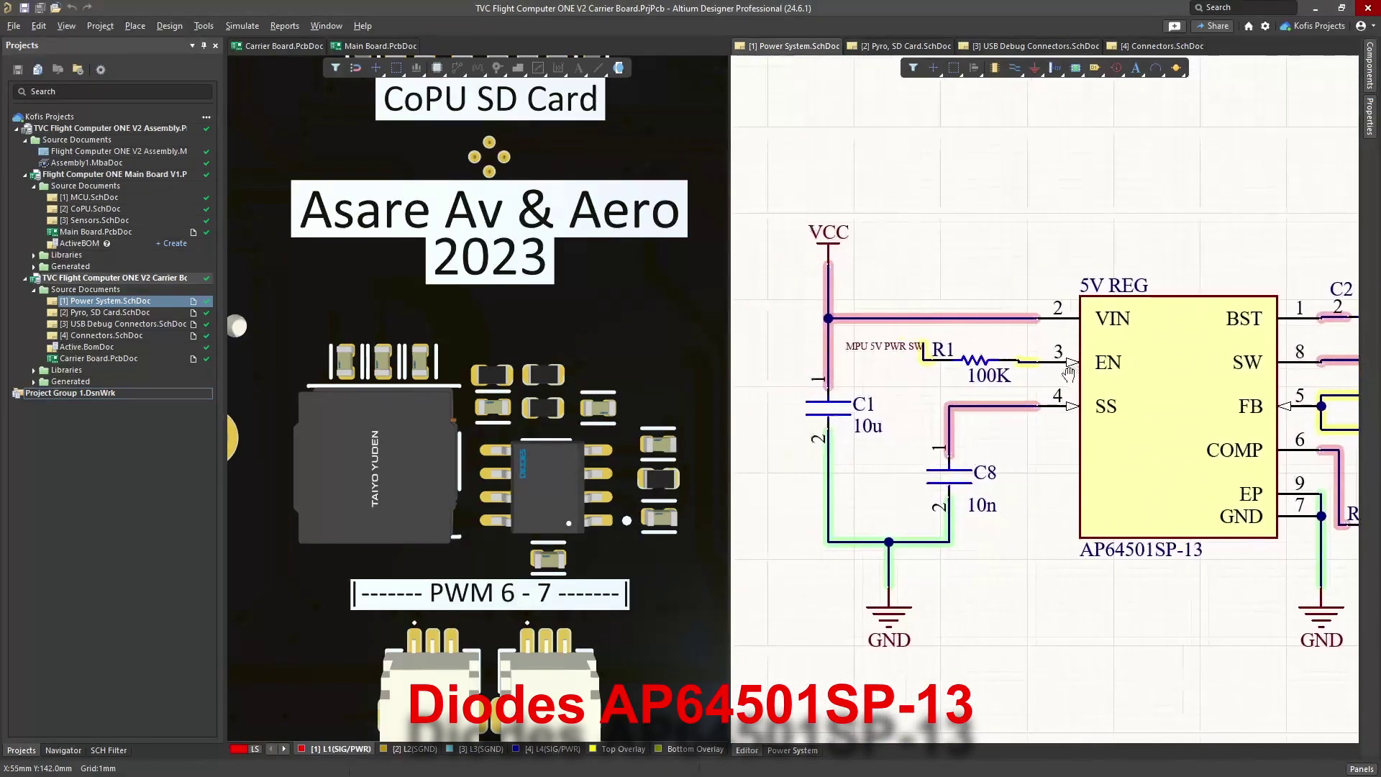
{"action": "right_click_drag", "start_coordinate": [999, 447], "coordinate": [722, 439]}
{"action": "right_click_drag", "start_coordinate": [1198, 460], "coordinate": [885, 452]}
{"action": "scroll", "coordinate": [885, 452], "scroll_direction": "down", "scroll_amount": 5, "text": "ctrl"}
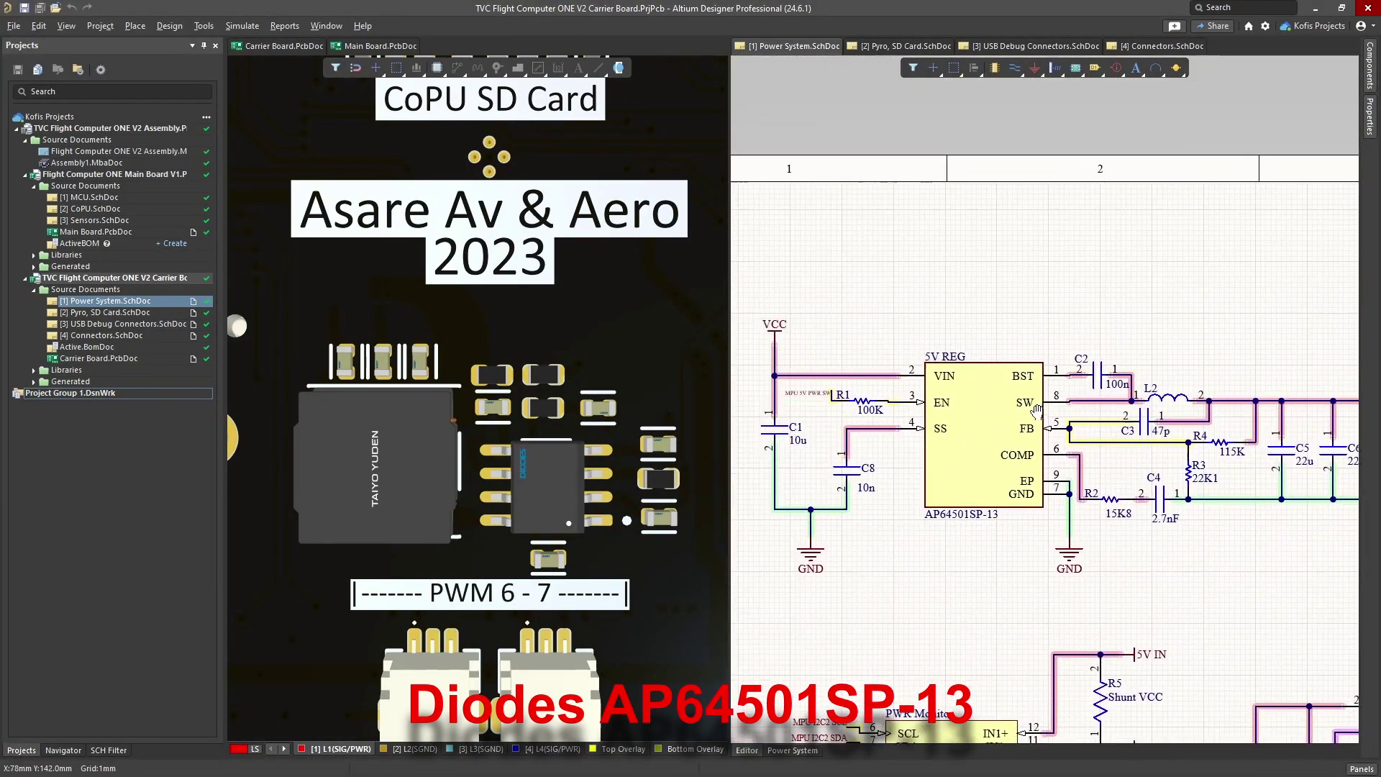
{"action": "scroll", "coordinate": [1051, 412], "scroll_direction": "down", "scroll_amount": 2, "text": "ctrl"}
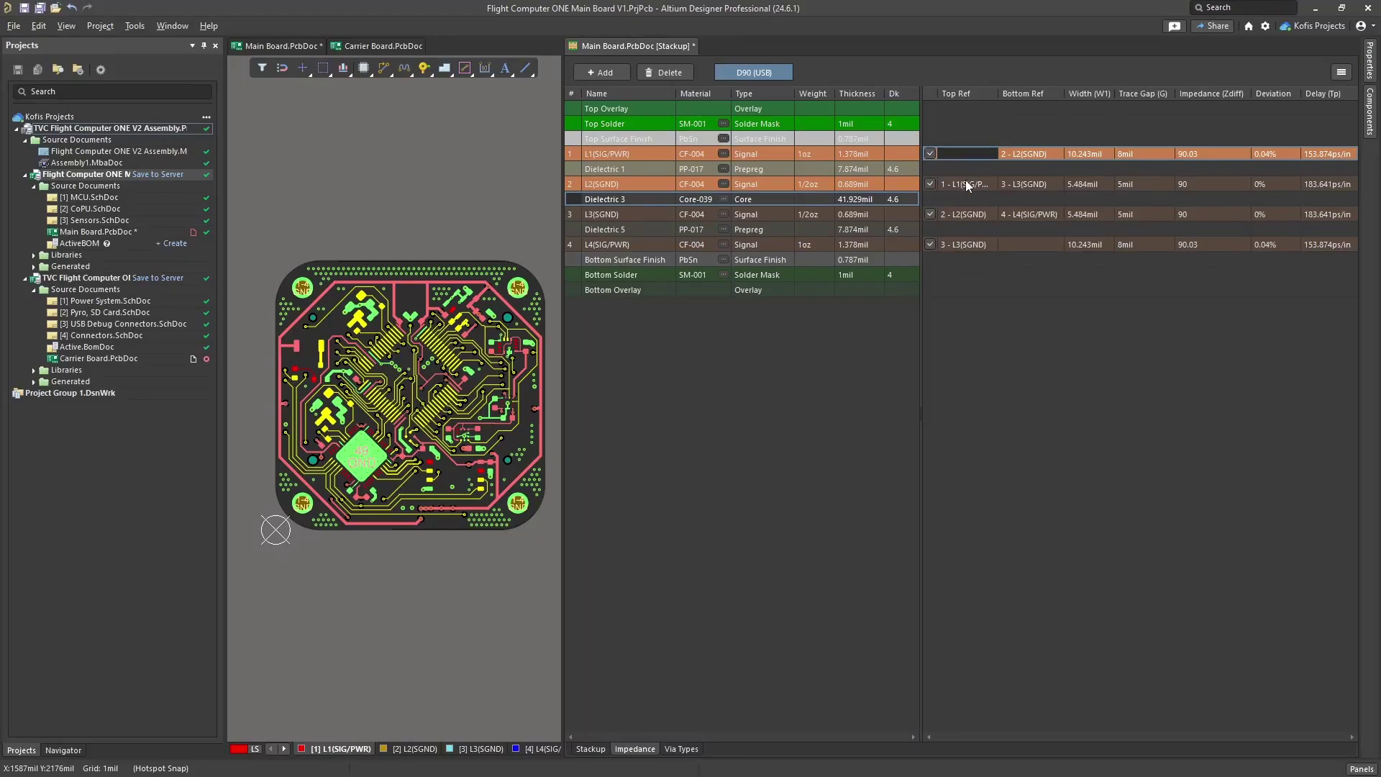
Inspect the second, third and L3-referenced differential impedance profiles in the Layer Stack Manager
{"action": "left_click", "coordinate": [968, 185]}
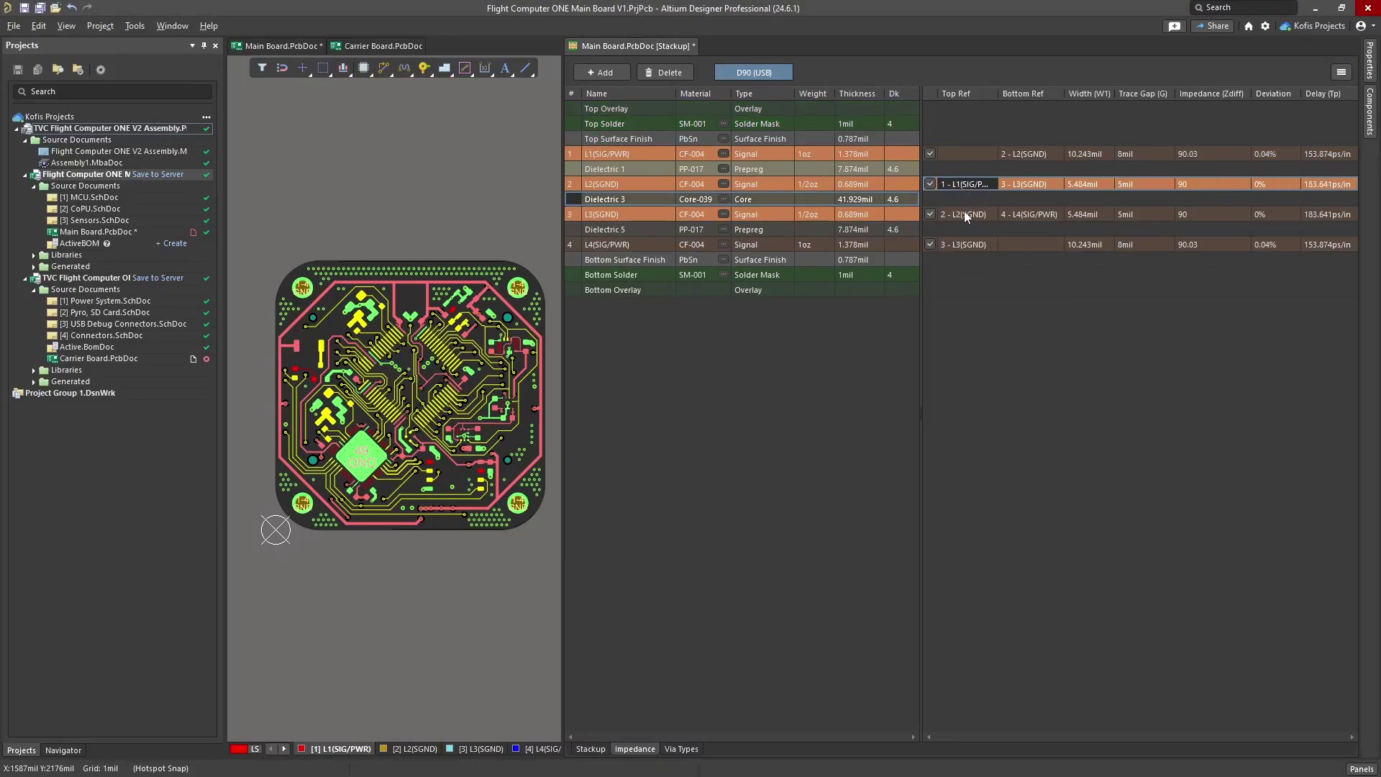
{"action": "left_click", "coordinate": [964, 213]}
{"action": "left_click", "coordinate": [953, 245]}
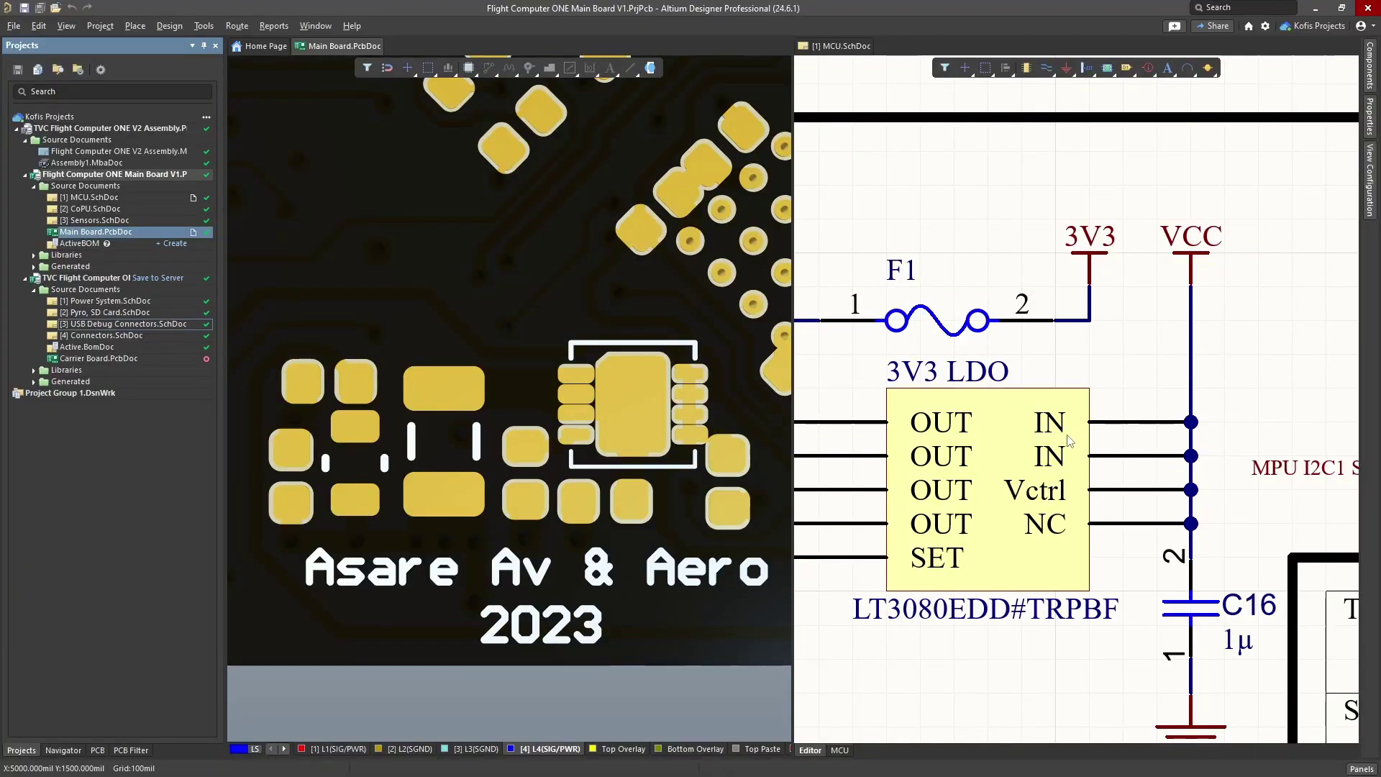
Show only the main board's L4 layer, zoom on the 5V REG EN pin, and select the fiveVRegENPin line
{"action": "key", "text": "shift+s"}
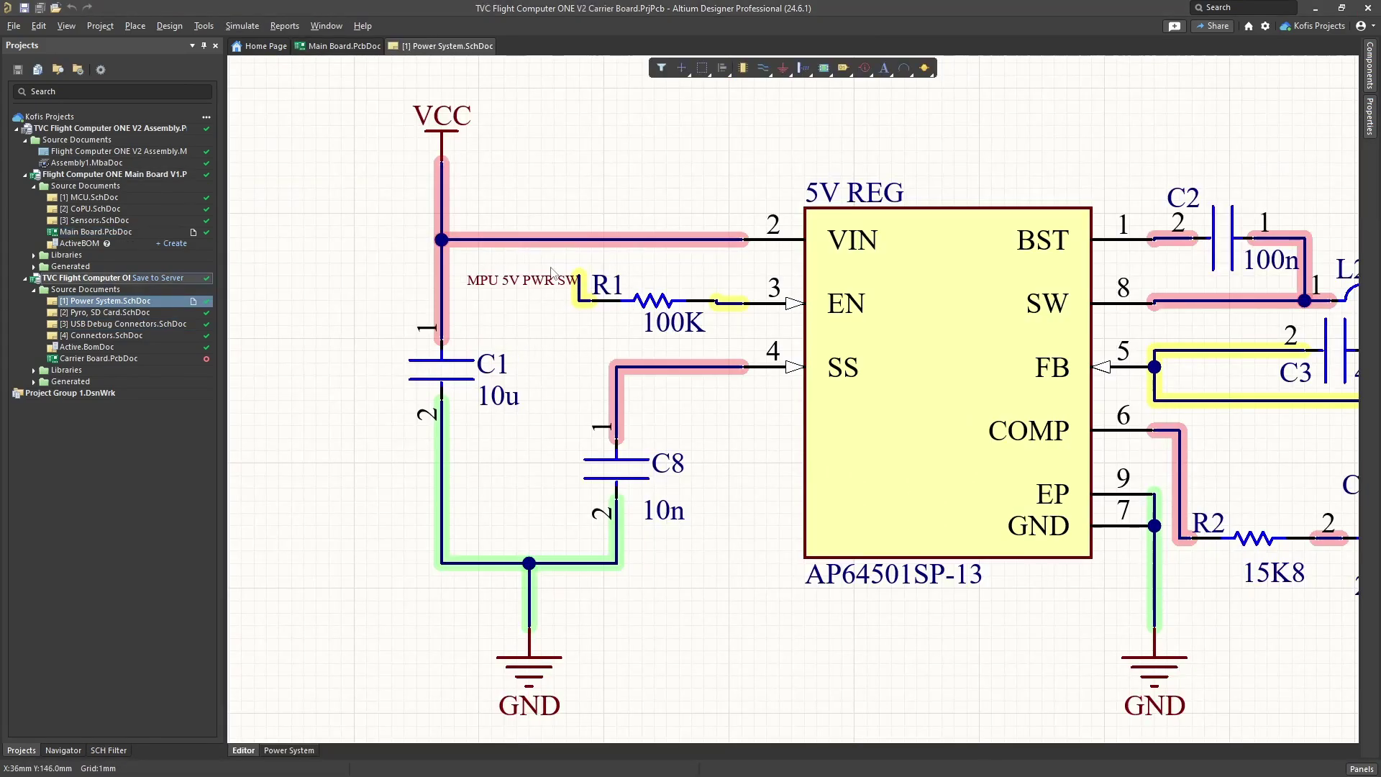
{"action": "scroll", "coordinate": [551, 273], "scroll_direction": "up", "scroll_amount": 4, "text": "ctrl"}
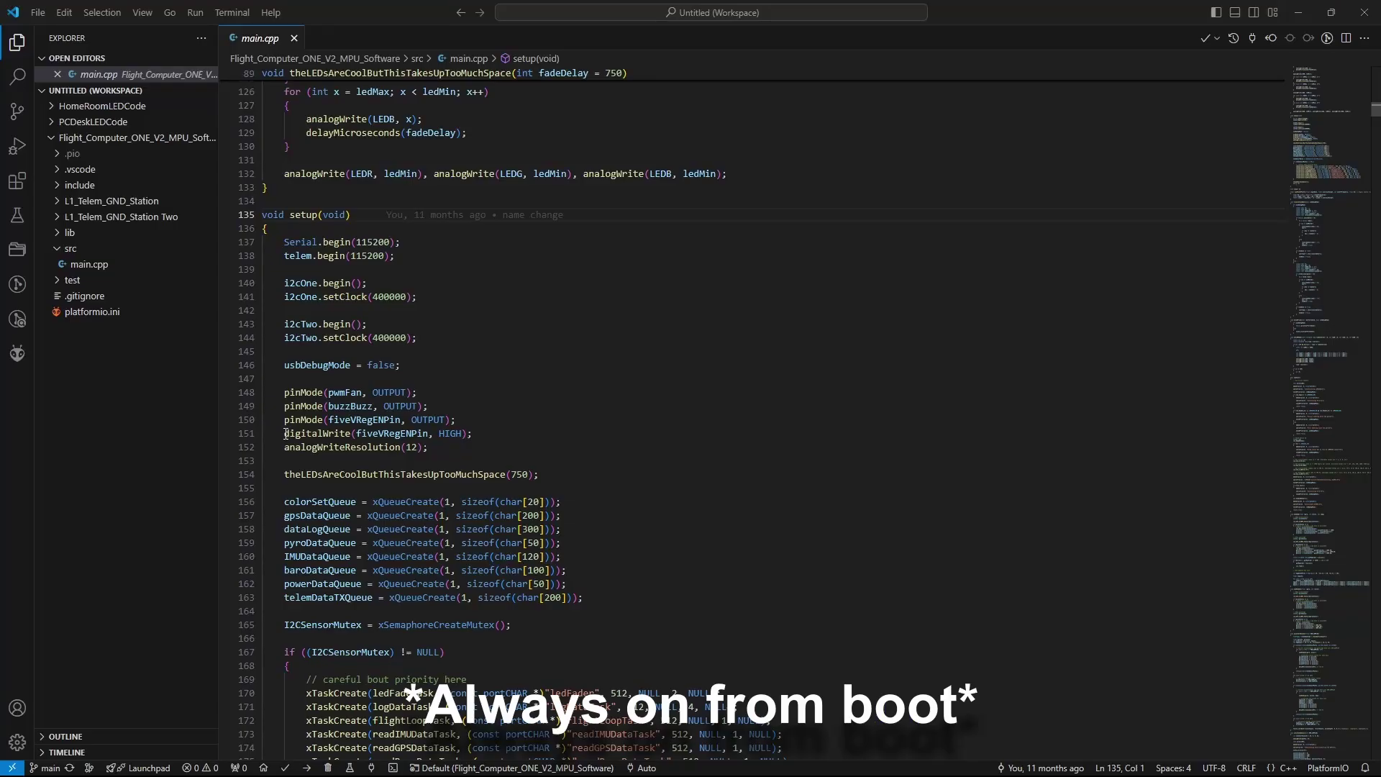
{"action": "left_click_drag", "start_coordinate": [284, 433], "coordinate": [481, 434]}
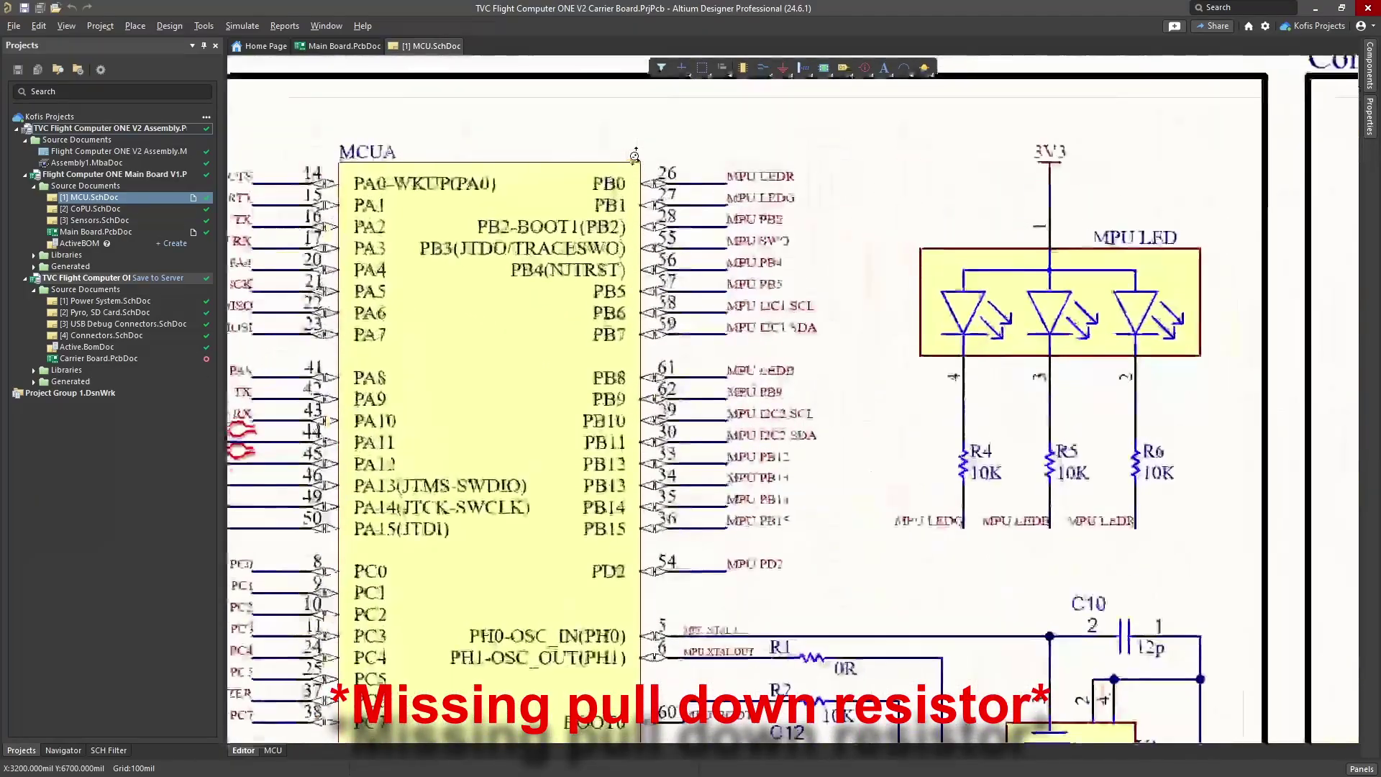
{"action": "scroll", "coordinate": [551, 257], "scroll_direction": "up", "scroll_amount": 3, "text": "ctrl"}
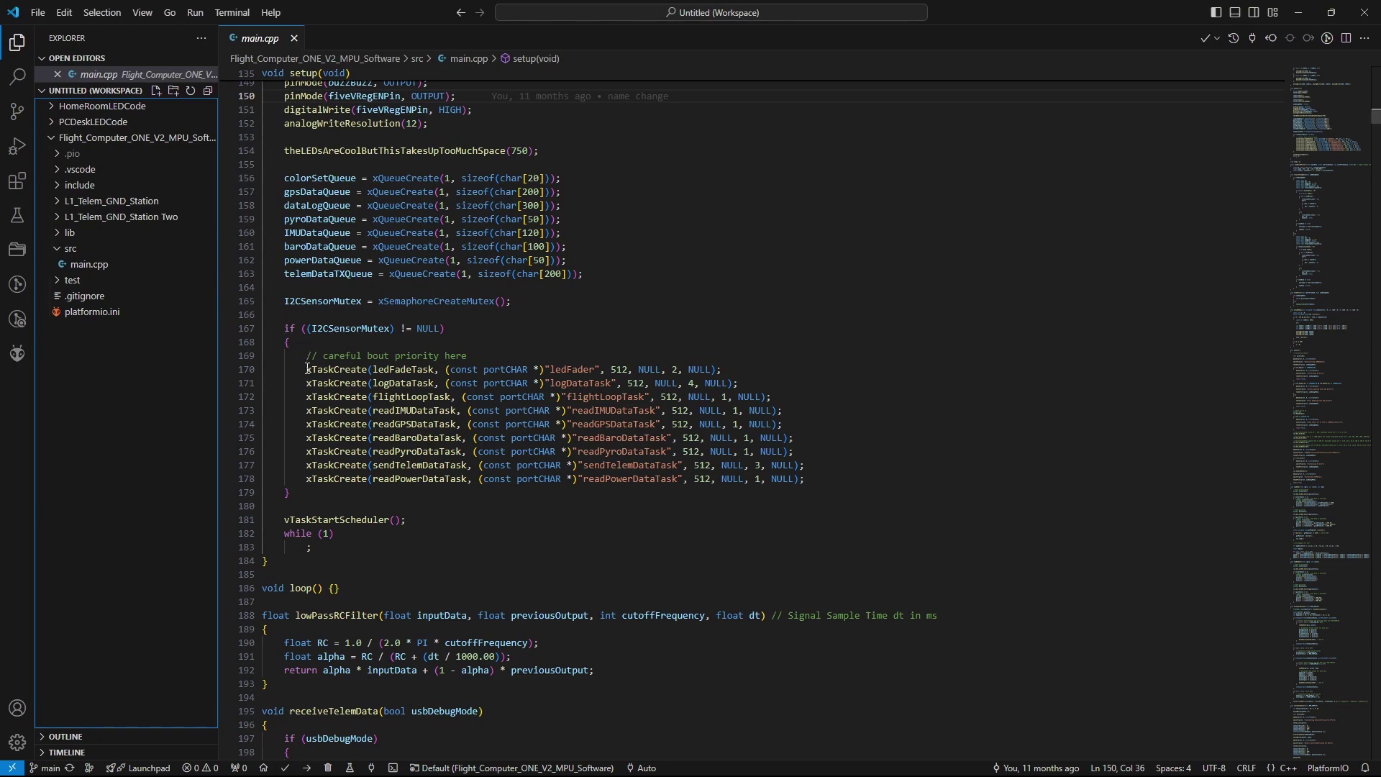
Select the xTaskCreate calls on lines 170–178 of main.cpp
{"action": "left_click_drag", "start_coordinate": [308, 369], "coordinate": [811, 482]}
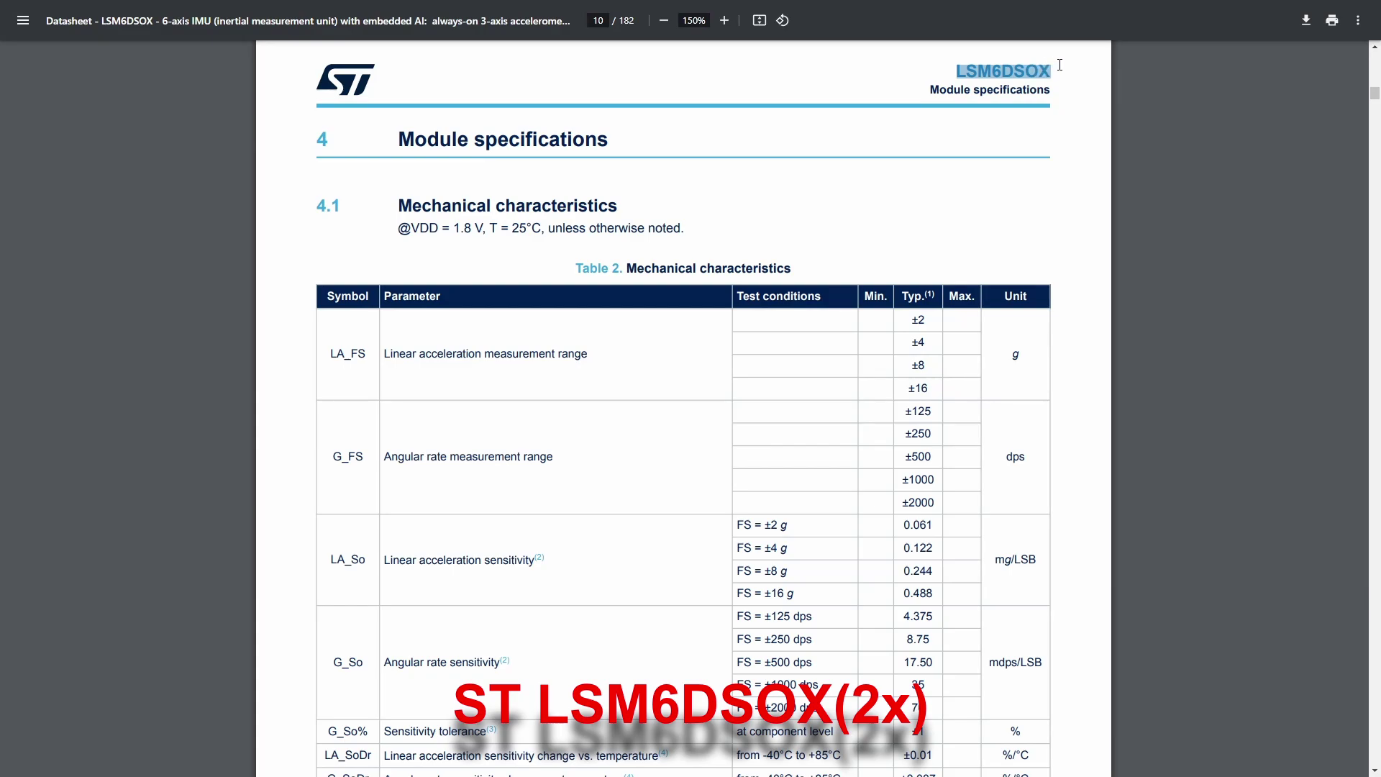
Scroll to Table 2 and mark the linear acceleration sensitivity's FS = ±2 g condition
{"action": "left_click", "coordinate": [1059, 65]}
{"action": "scroll", "coordinate": [456, 293], "scroll_direction": "down", "scroll_amount": 3}
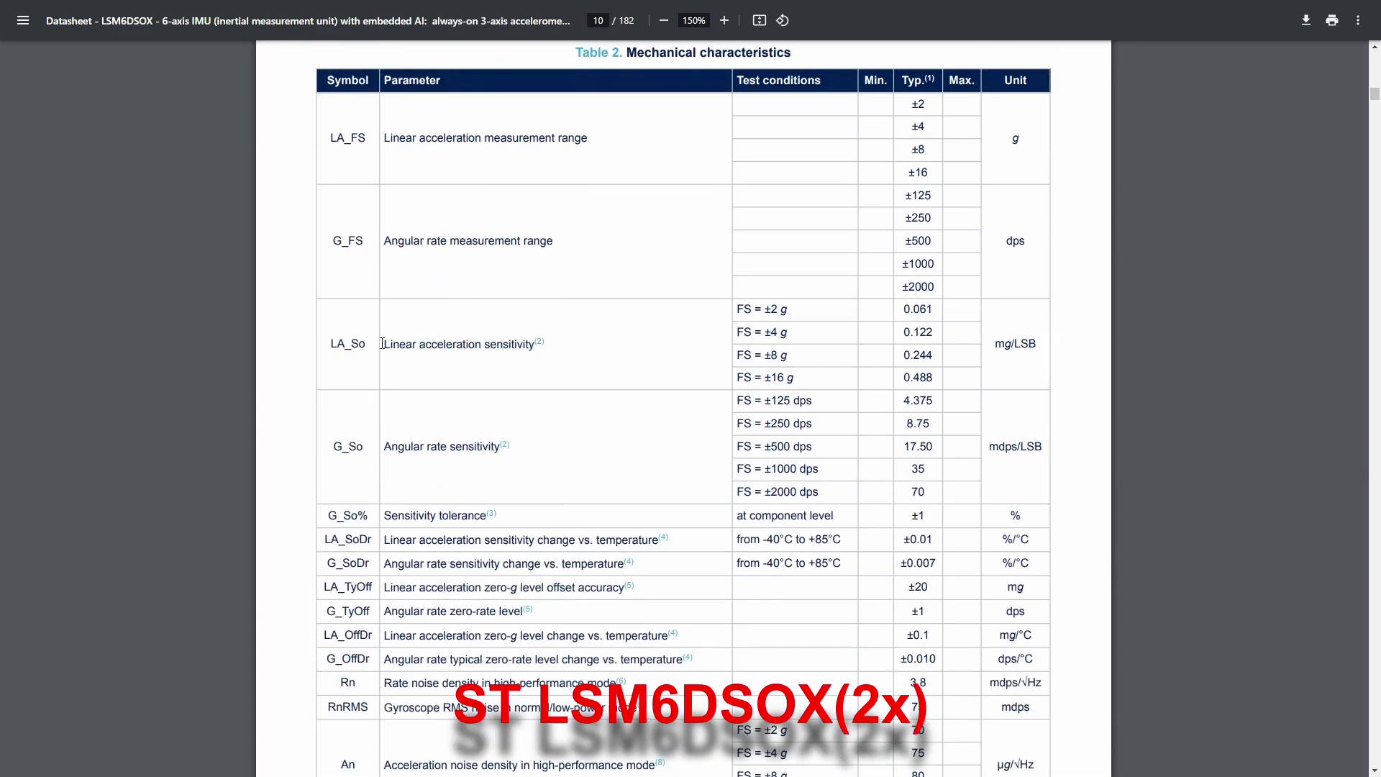
{"action": "left_click_drag", "start_coordinate": [384, 344], "coordinate": [546, 351]}
{"action": "left_click_drag", "start_coordinate": [735, 309], "coordinate": [882, 305]}
{"action": "left_click", "coordinate": [900, 336]}
Mark the FS = ±16 g sensitivity row and the angular rate sensitivity entry
{"action": "left_click_drag", "start_coordinate": [740, 375], "coordinate": [1007, 377]}
{"action": "left_click", "coordinate": [1008, 378]}
{"action": "left_click_drag", "start_coordinate": [382, 435], "coordinate": [503, 446]}
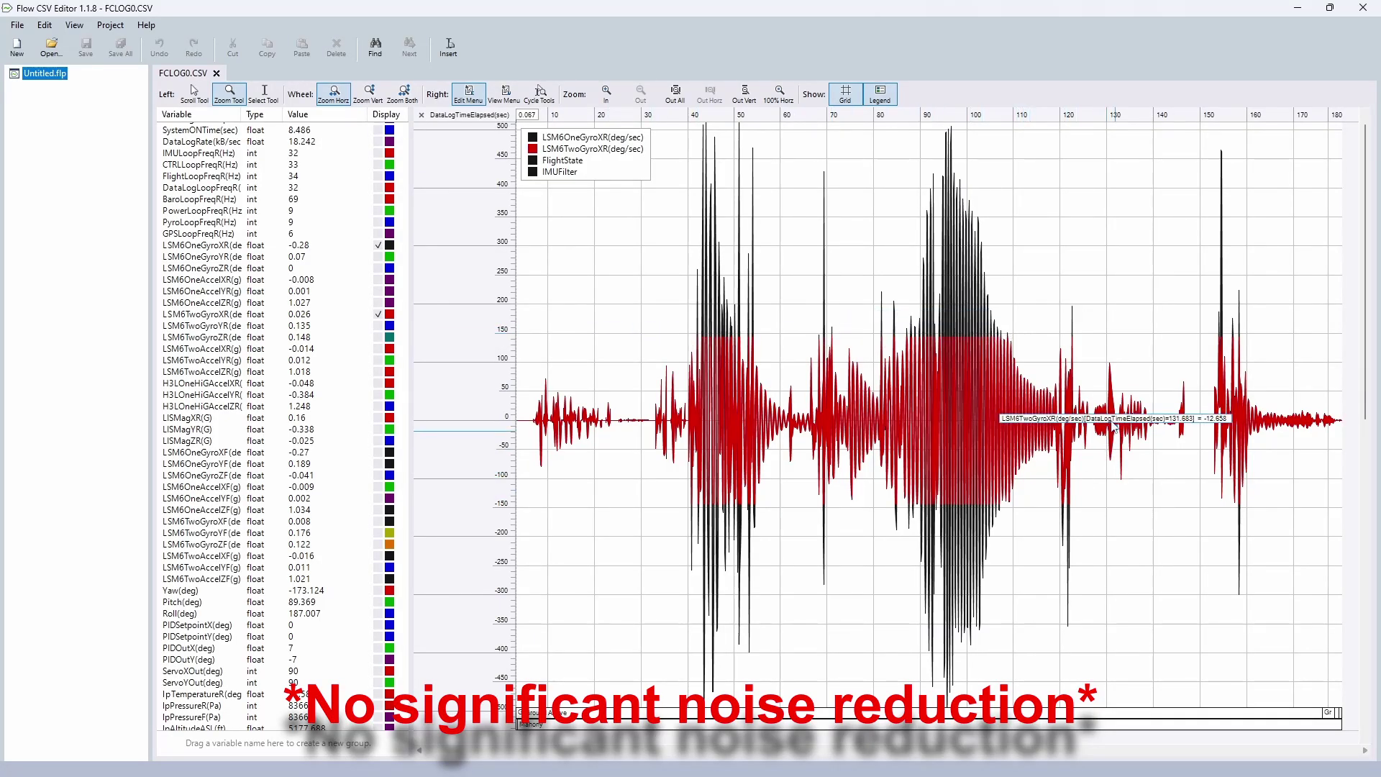
{"action": "scroll", "coordinate": [1114, 424], "scroll_direction": "up", "scroll_amount": 5}
{"action": "scroll", "coordinate": [1114, 424], "scroll_direction": "up", "scroll_amount": 10}
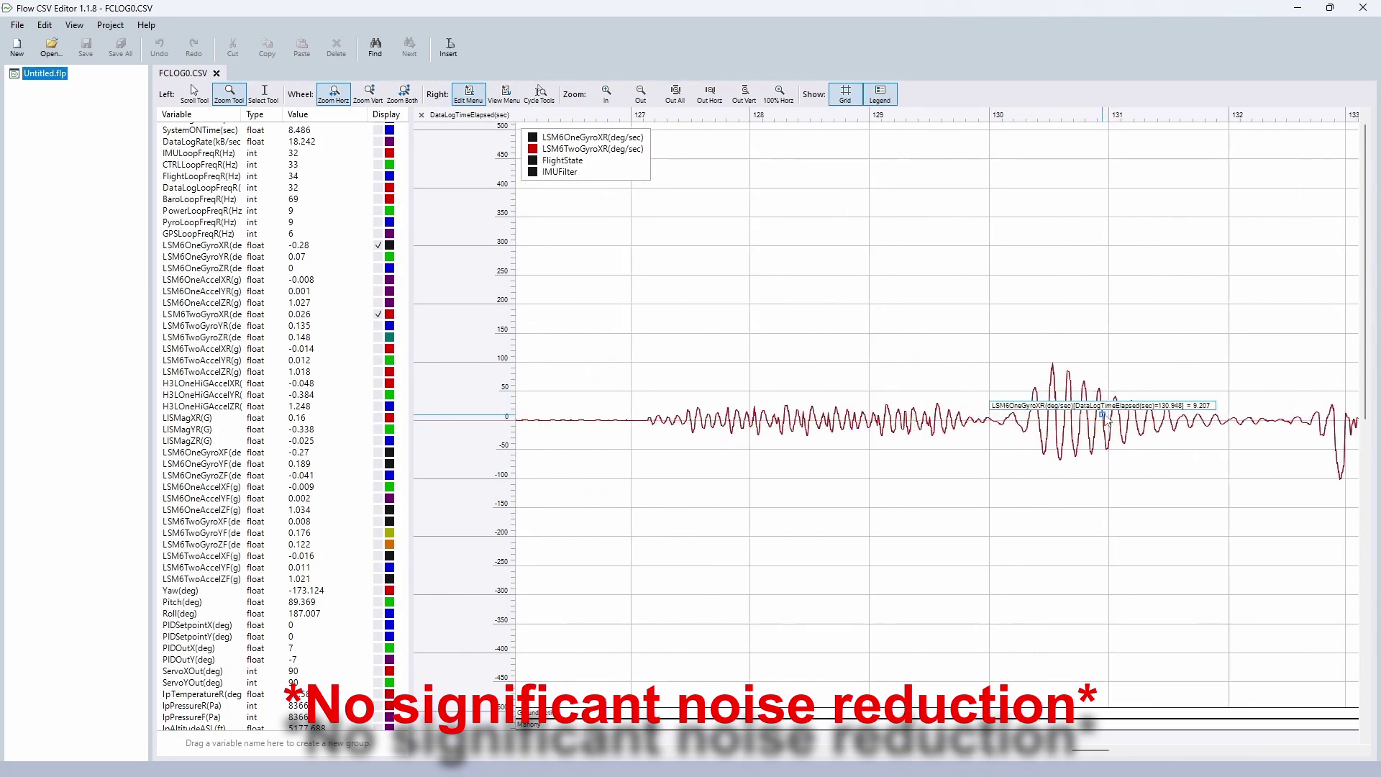
Cross-probe the buzzer and 3V3 regulator onto the Carrier Board, then pan to the ADC2/DAC1 connector
{"action": "scroll", "coordinate": [1027, 419], "scroll_direction": "up", "scroll_amount": 1}
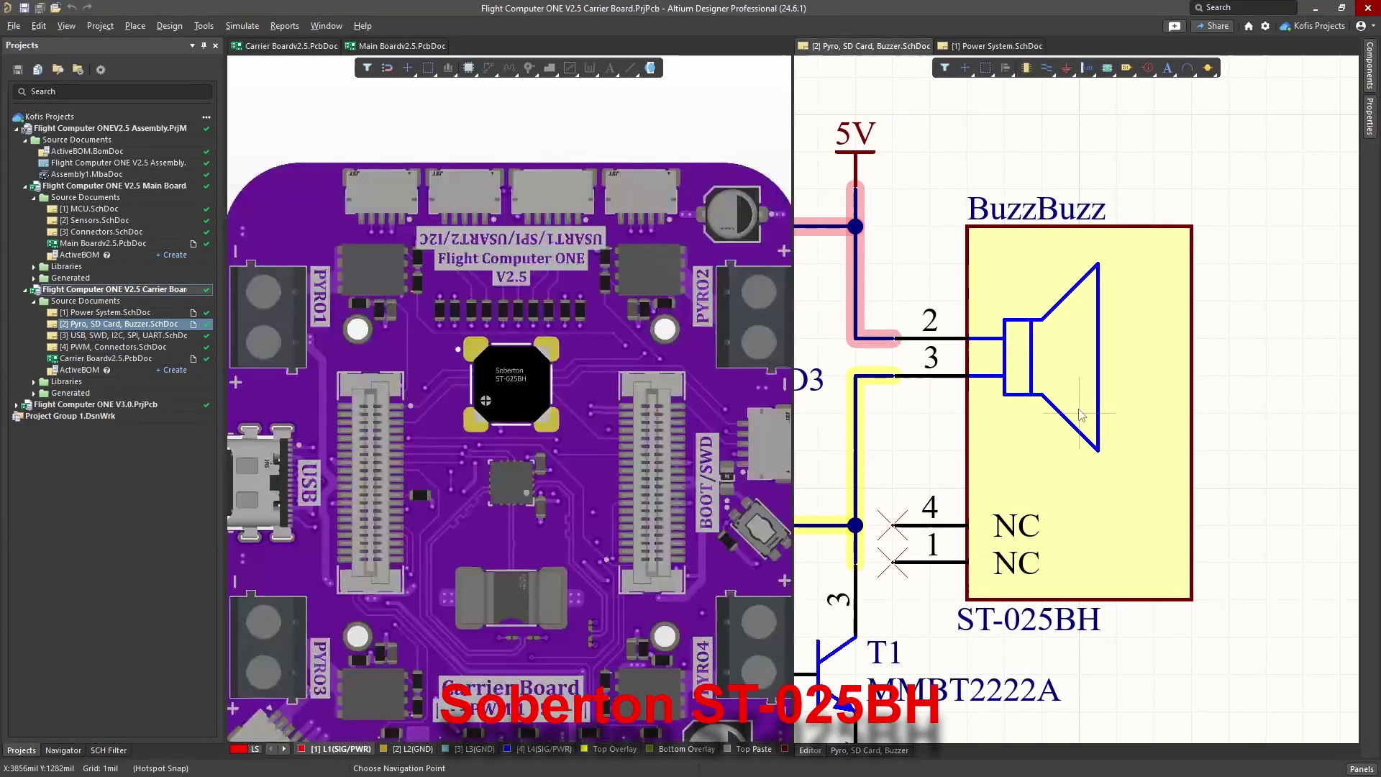
{"action": "left_click", "coordinate": [1081, 415]}
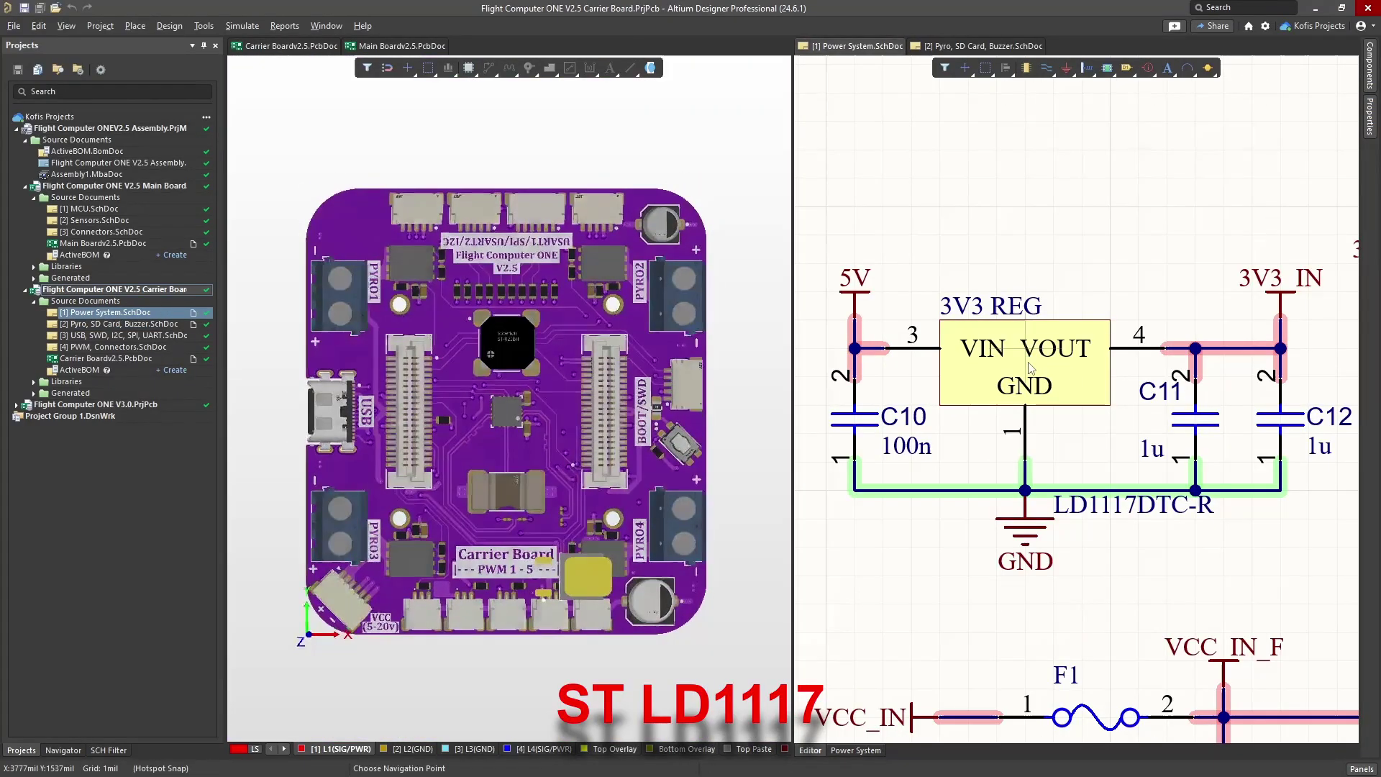
{"action": "left_click", "coordinate": [995, 309]}
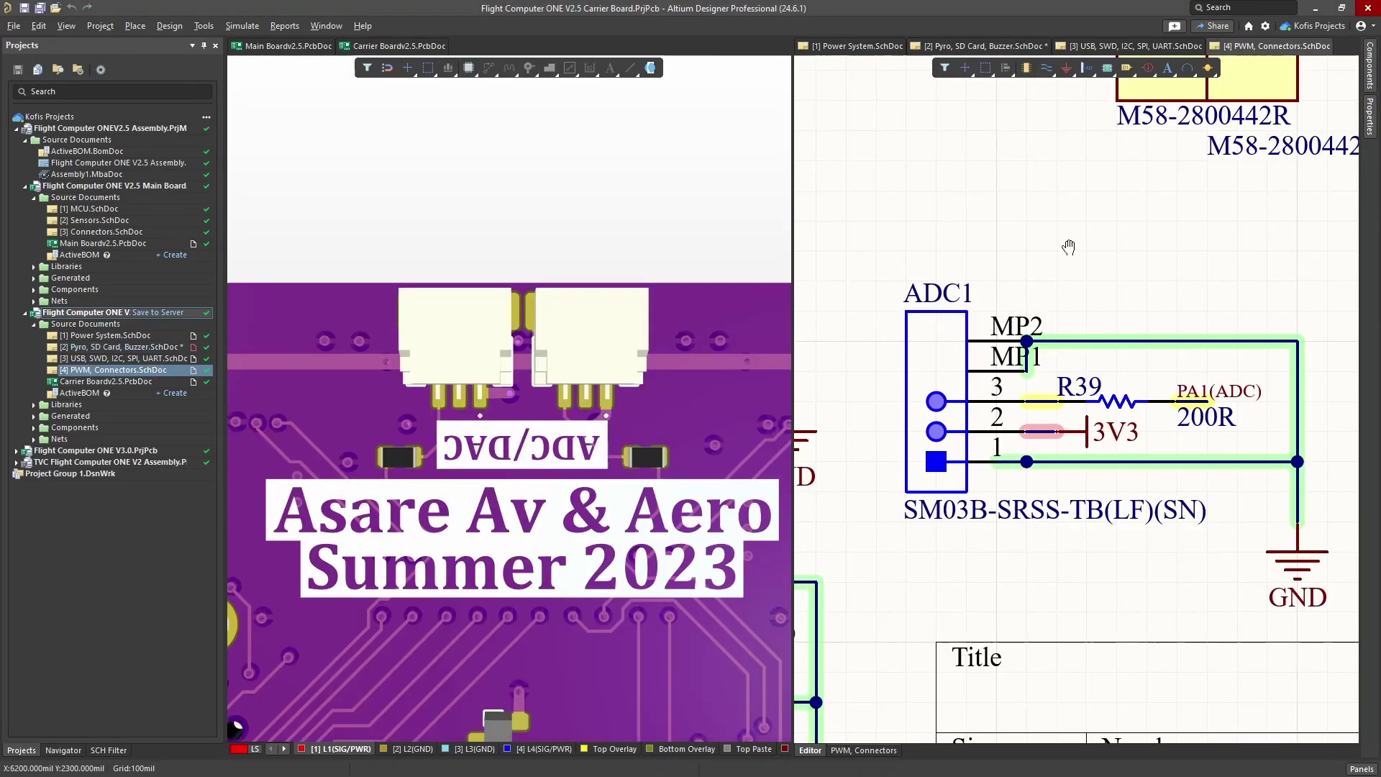
{"action": "right_click_drag", "start_coordinate": [1069, 247], "coordinate": [1238, 403]}
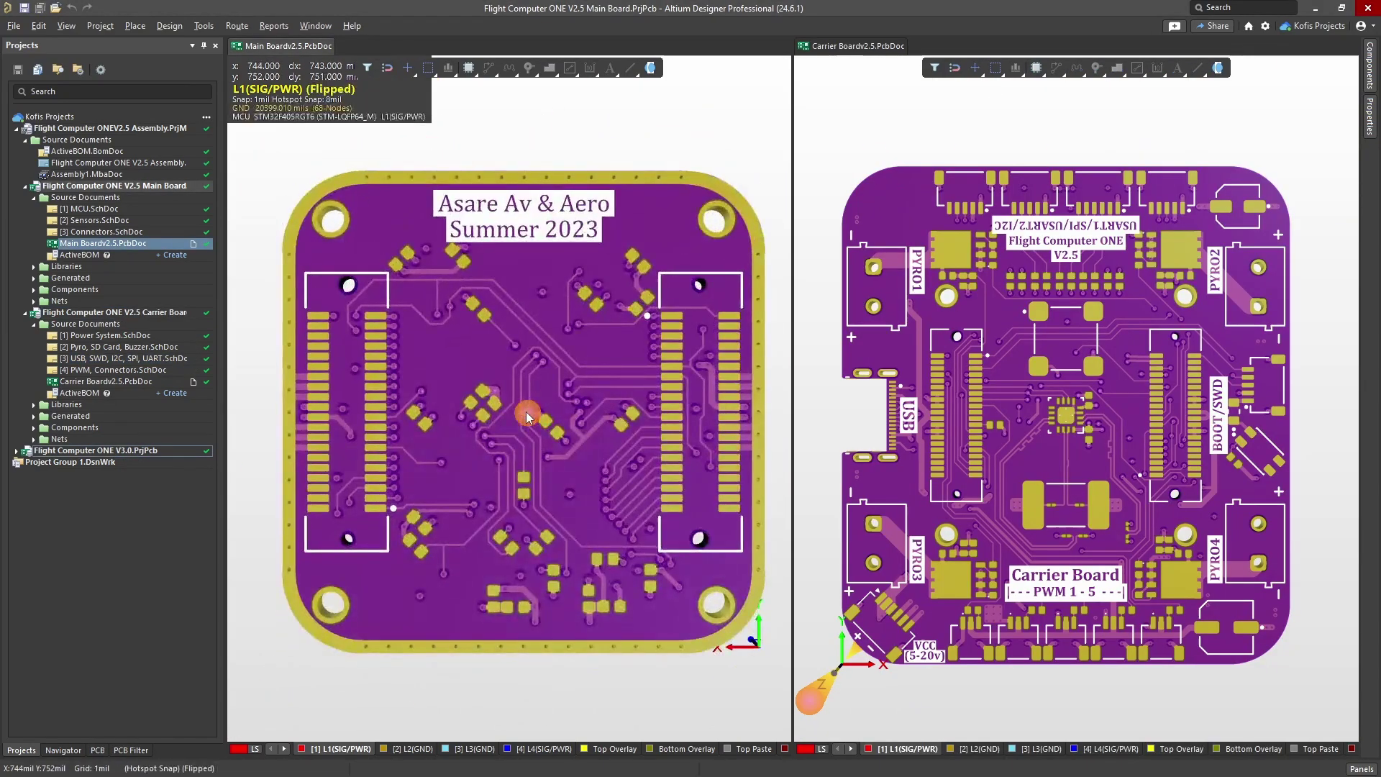
Flip the Main Board to its top, then flip the Carrier Board to its underside and back
{"action": "key", "text": "v"}
{"action": "key", "text": "b"}
{"action": "left_click", "coordinate": [980, 407]}
{"action": "key", "text": "v"}
{"action": "key", "text": "b"}
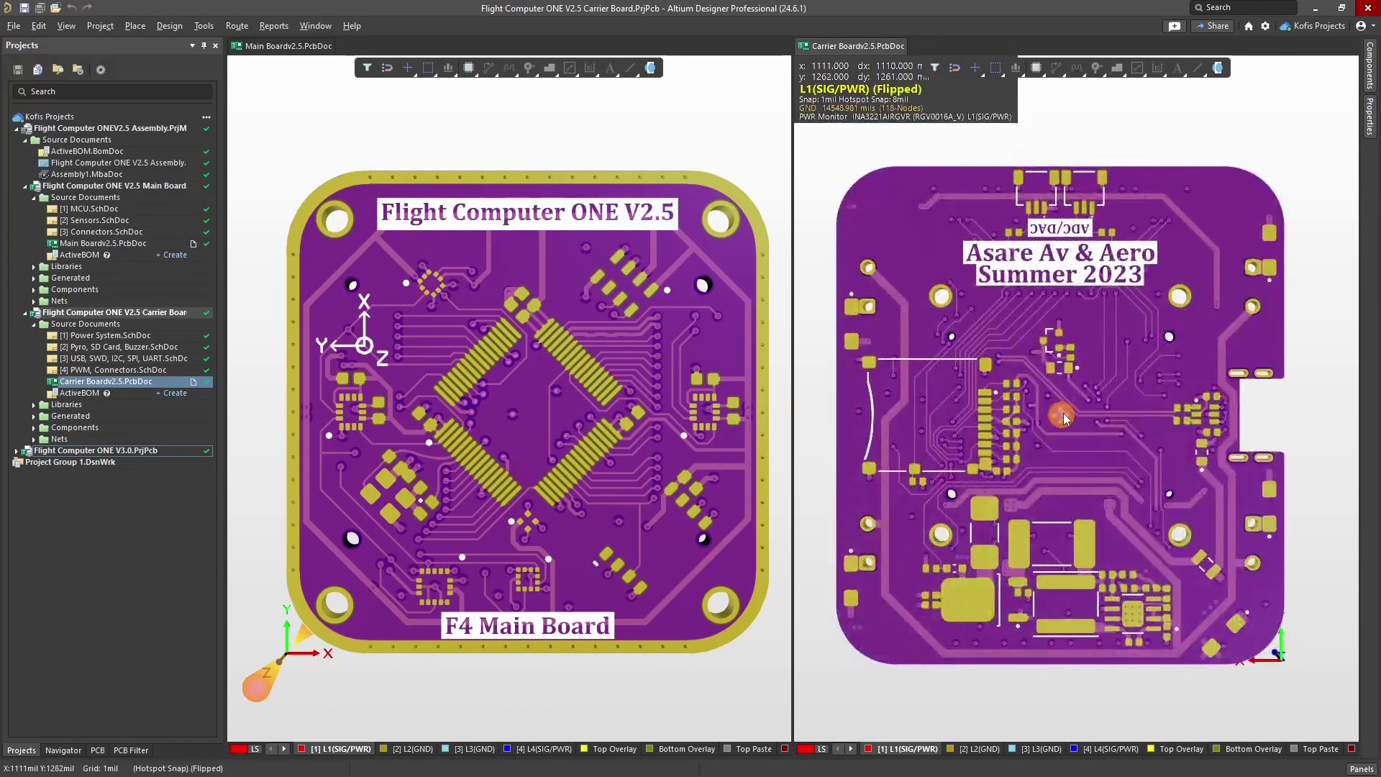
{"action": "key", "text": "v"}
{"action": "key", "text": "b"}
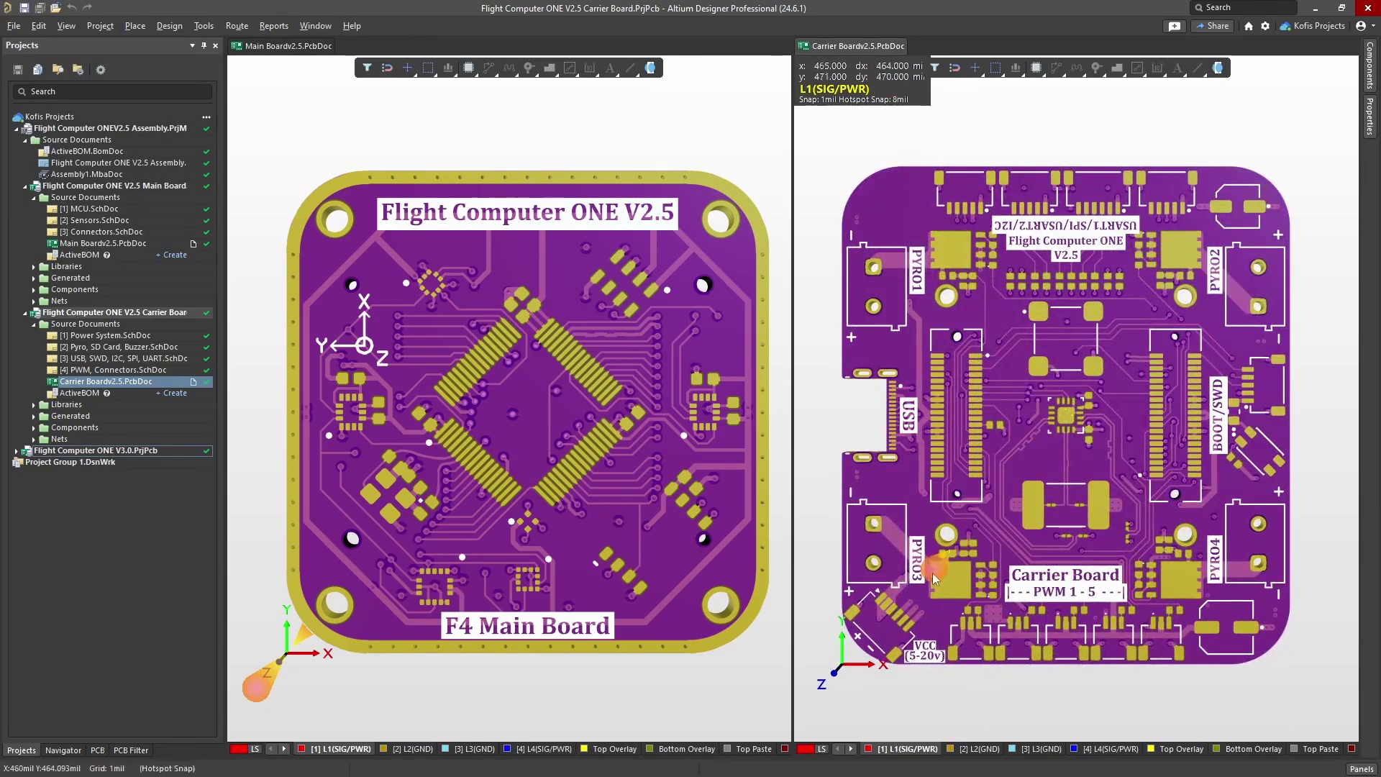
Switch both board views to 2D and zoom into the Main Board
{"action": "key", "text": "2"}
{"action": "left_click", "coordinate": [519, 352]}
{"action": "key", "text": "2"}
{"action": "scroll", "coordinate": [519, 353], "scroll_direction": "up", "scroll_amount": 10, "text": "ctrl"}
{"action": "scroll", "coordinate": [519, 352], "scroll_direction": "up", "scroll_amount": 10, "text": "ctrl"}
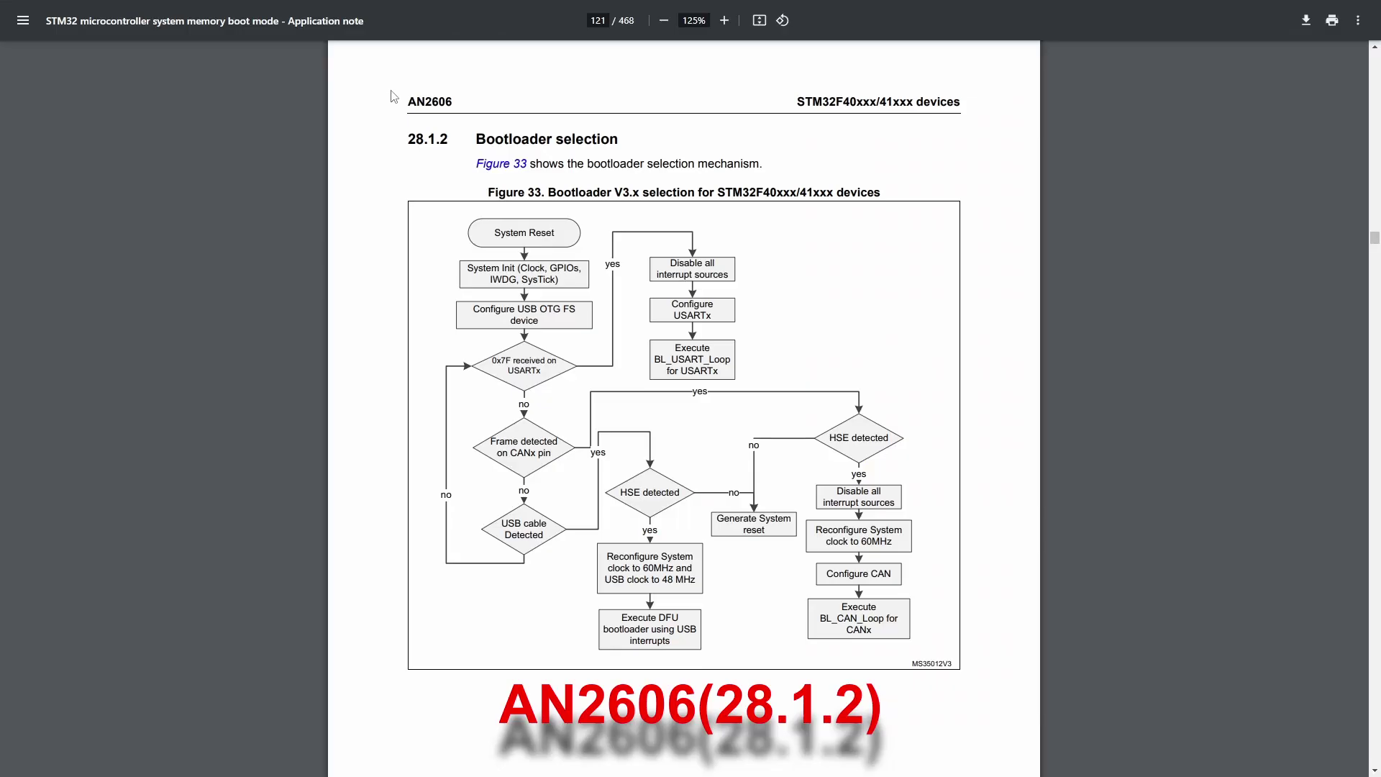
Highlight the AN2606 header, then a box in the STM32F40xxx/41xxx bootloader flowchart
{"action": "left_click_drag", "start_coordinate": [394, 95], "coordinate": [480, 106]}
{"action": "left_click", "coordinate": [480, 106]}
{"action": "left_click_drag", "start_coordinate": [691, 507], "coordinate": [777, 535]}
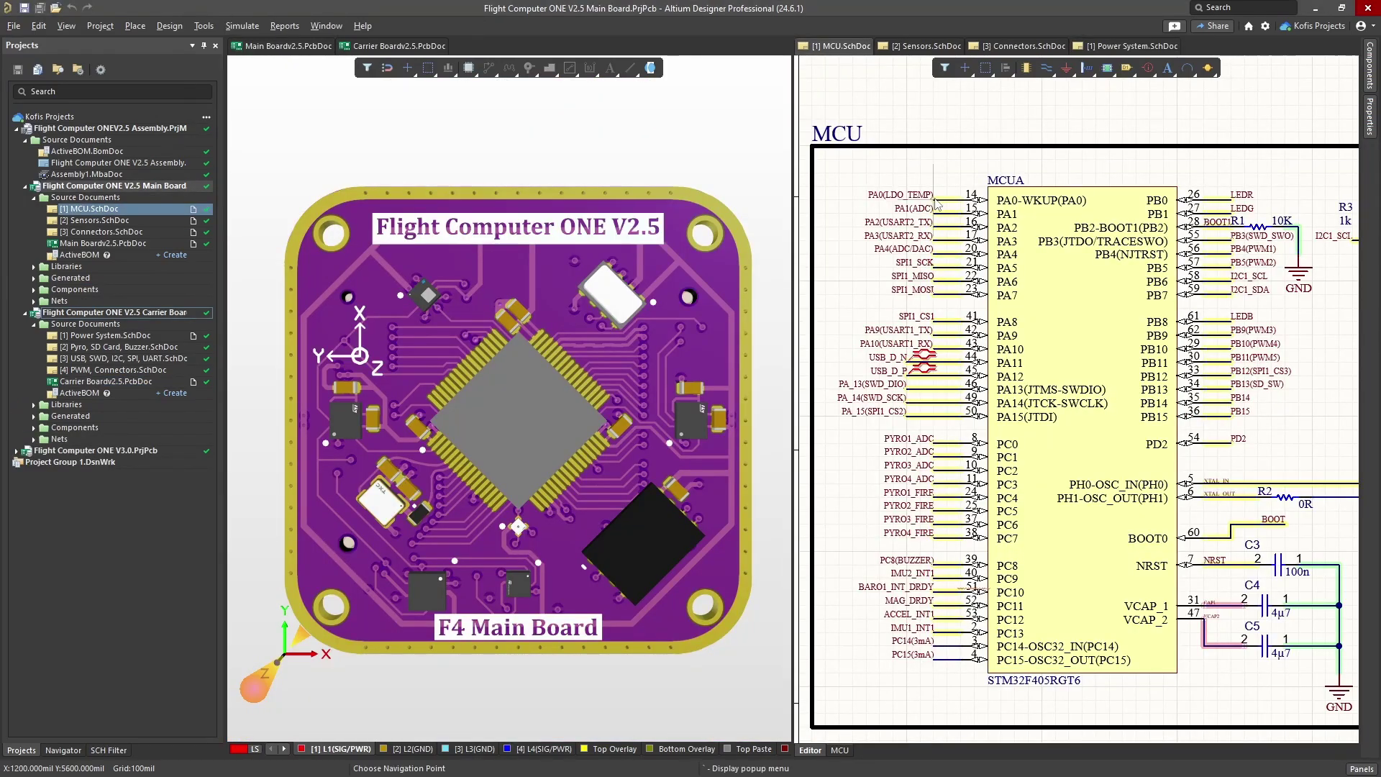
Cross-probe PA0(LDO_TEMP) to its Main Board MCU pin and zoom out to the whole board
{"action": "left_click", "coordinate": [935, 202]}
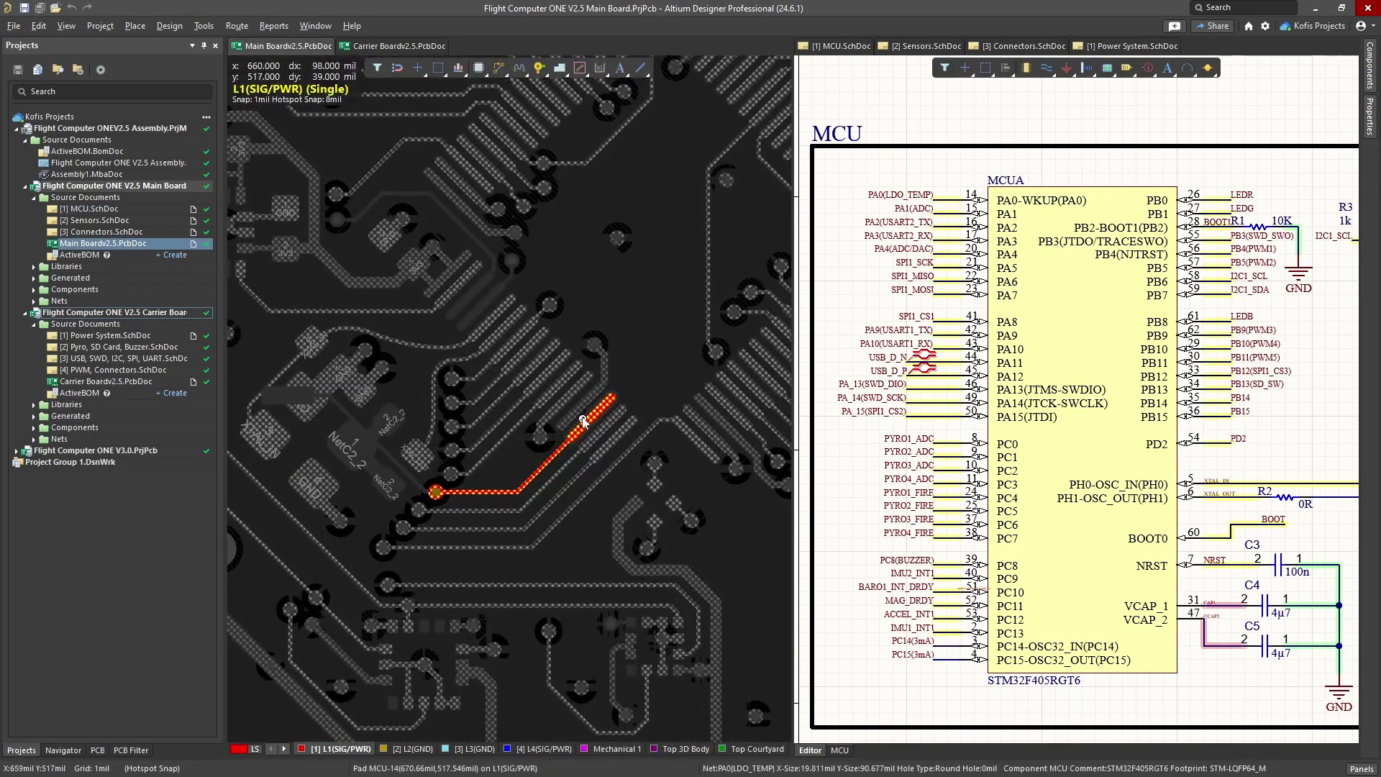
{"action": "scroll", "coordinate": [561, 432], "scroll_direction": "down", "scroll_amount": 2, "text": "ctrl"}
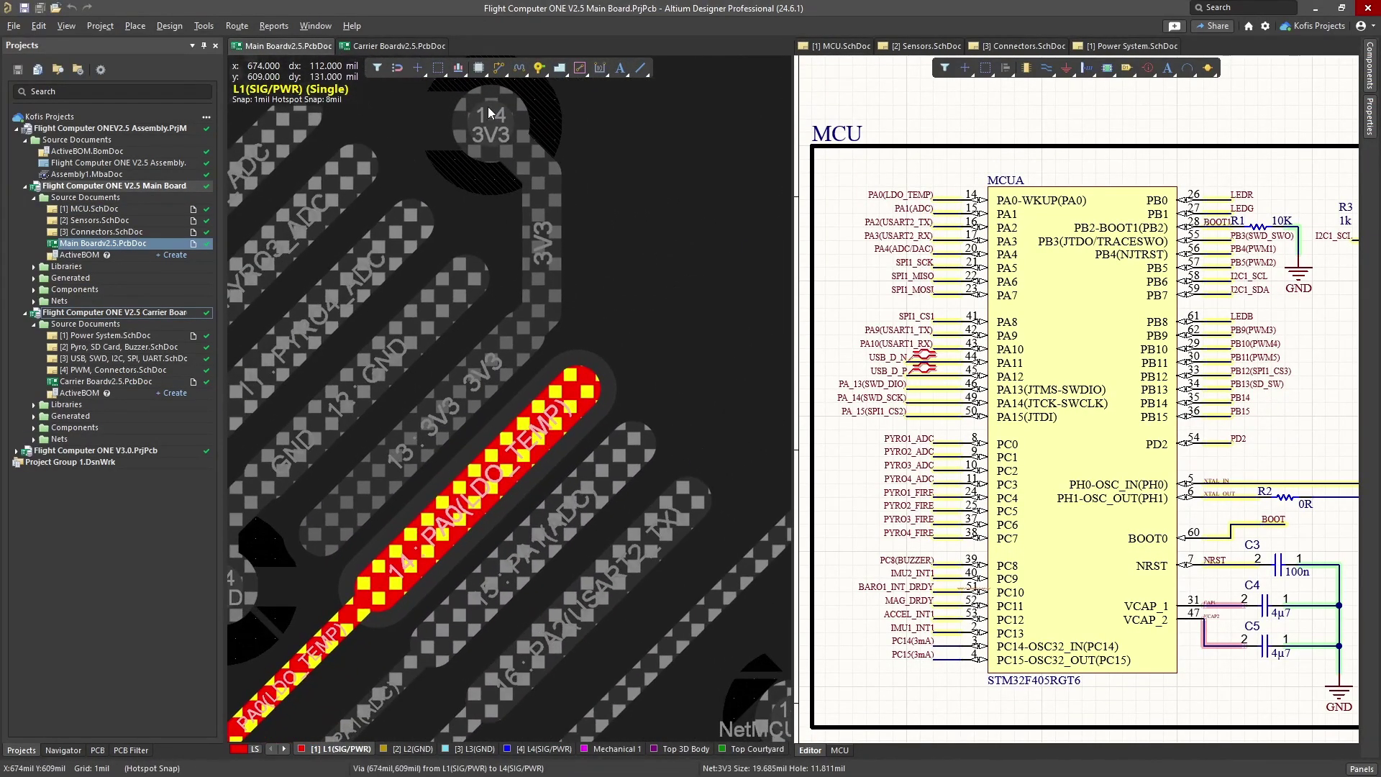
{"action": "scroll", "coordinate": [547, 456], "scroll_direction": "down", "scroll_amount": 6, "text": "ctrl"}
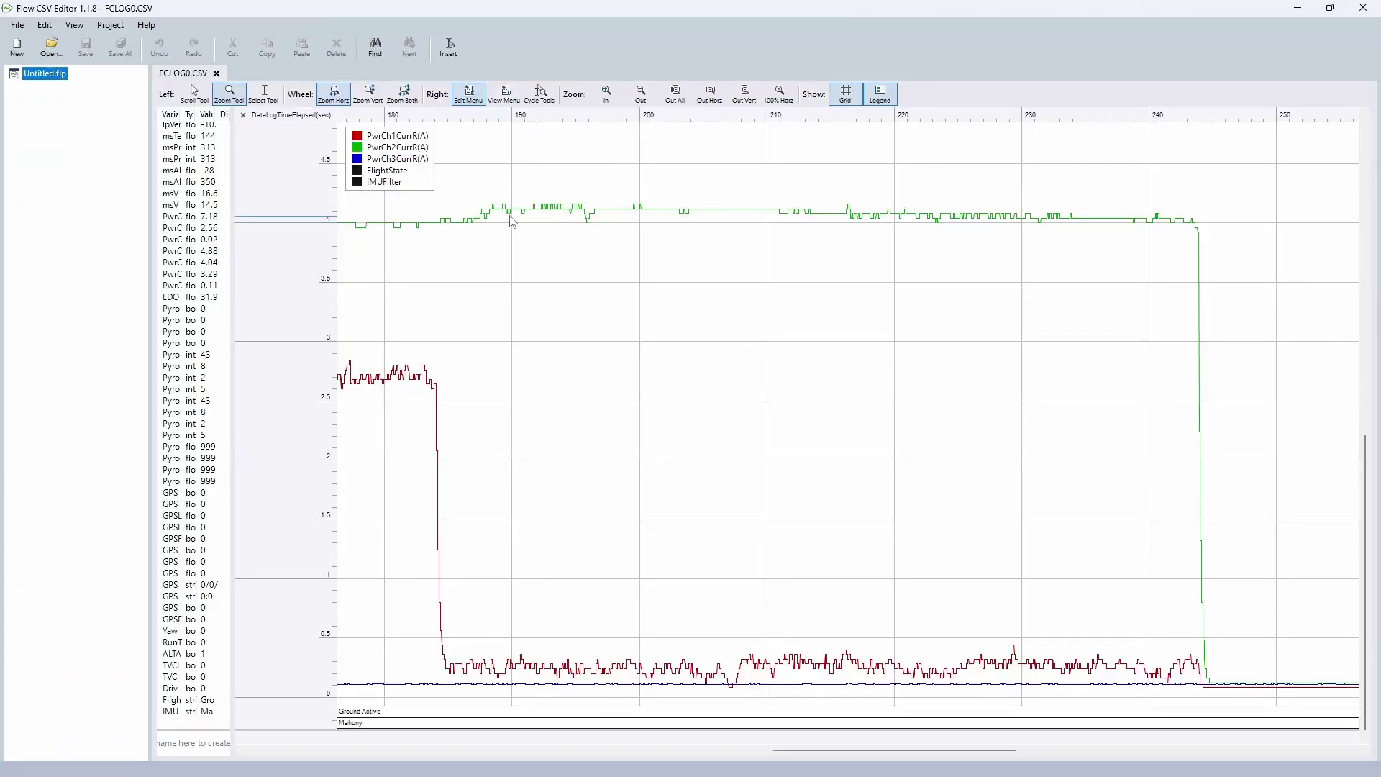
Read values off the red curve in FCLOG0.CSV's PwrCh1–3 current plot
{"action": "mouse_move", "coordinate": [381, 389]}
{"action": "mouse_move", "coordinate": [669, 678]}
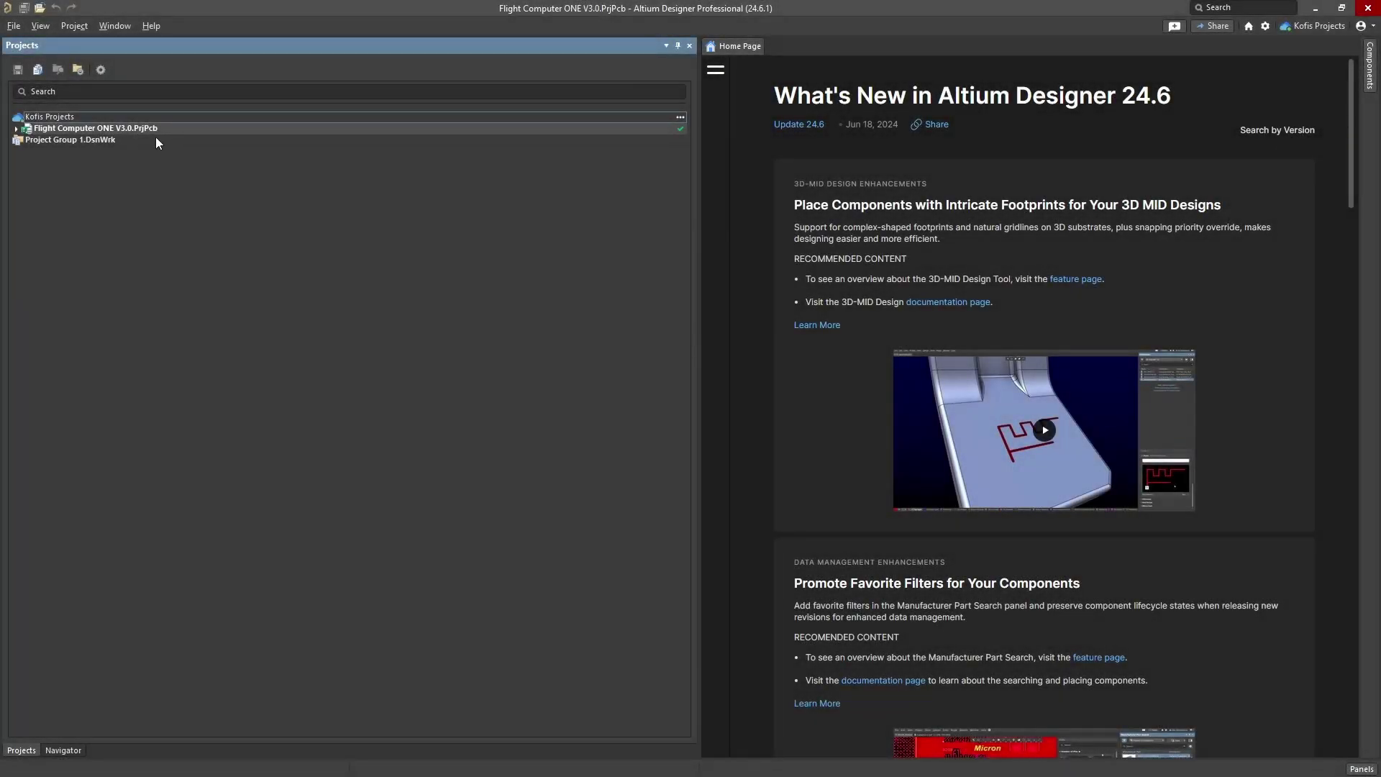
Expand V3.0 Source Documents, then highlight SPI sensors, power system, 25mm cube and environmental requirements
{"action": "left_click", "coordinate": [16, 128]}
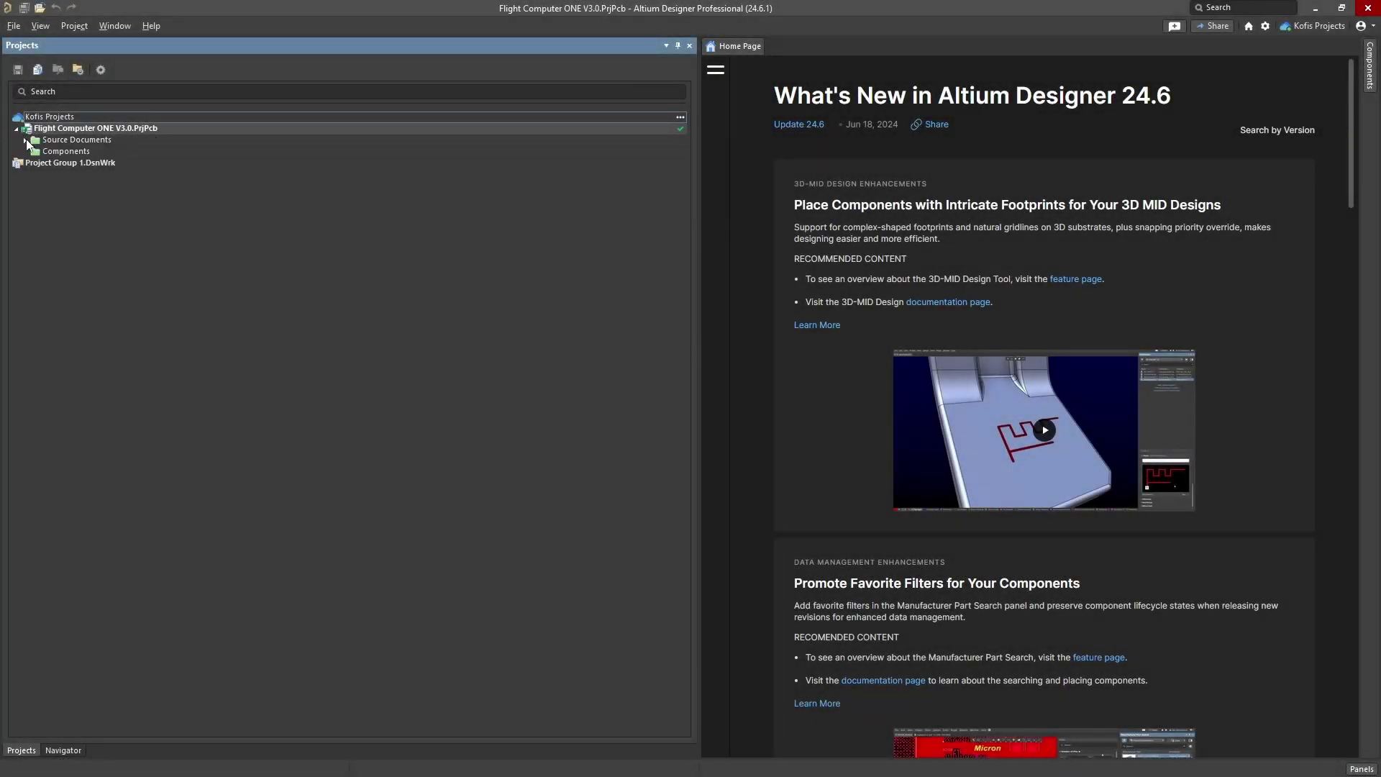
{"action": "left_click", "coordinate": [25, 139]}
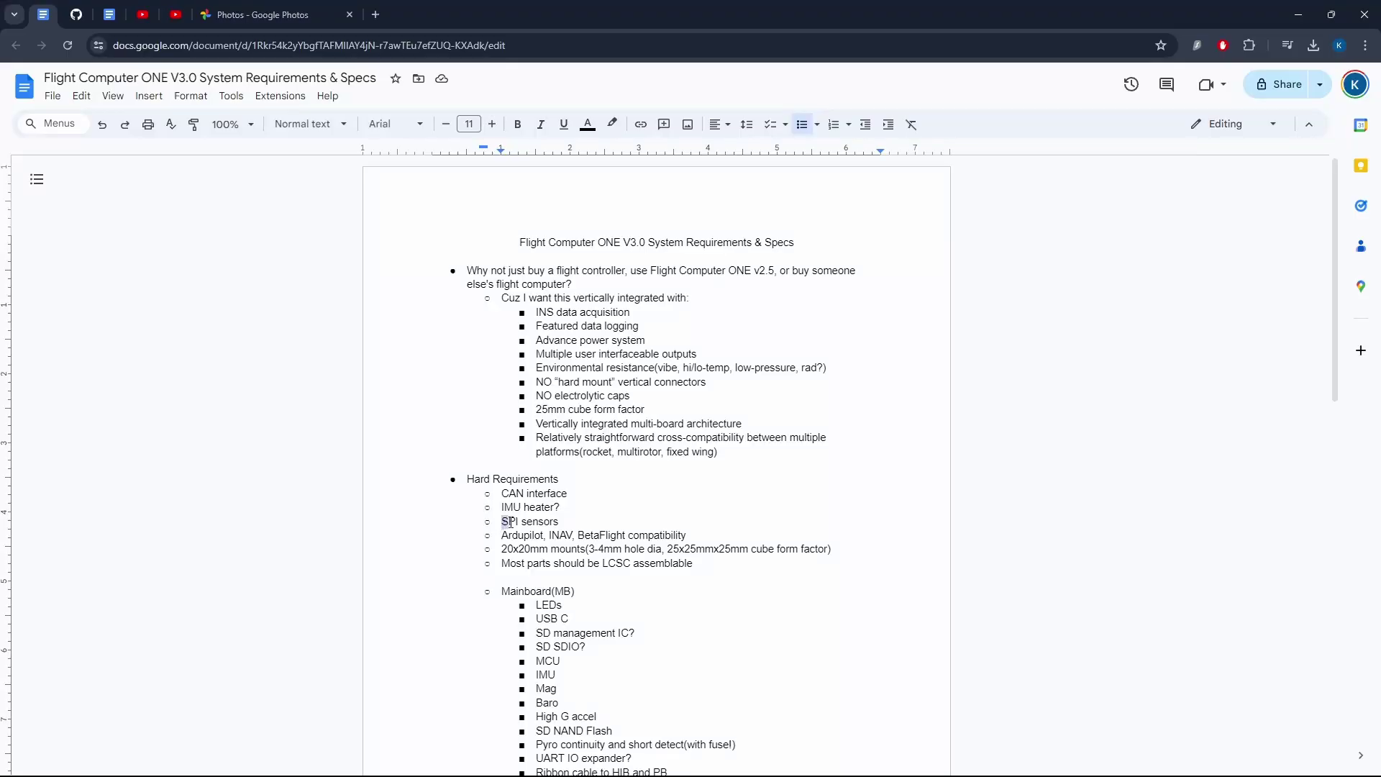
{"action": "left_click_drag", "start_coordinate": [501, 521], "coordinate": [571, 517]}
{"action": "left_click_drag", "start_coordinate": [536, 339], "coordinate": [658, 340]}
{"action": "left_click_drag", "start_coordinate": [555, 410], "coordinate": [649, 410]}
{"action": "left_click_drag", "start_coordinate": [536, 368], "coordinate": [837, 365]}
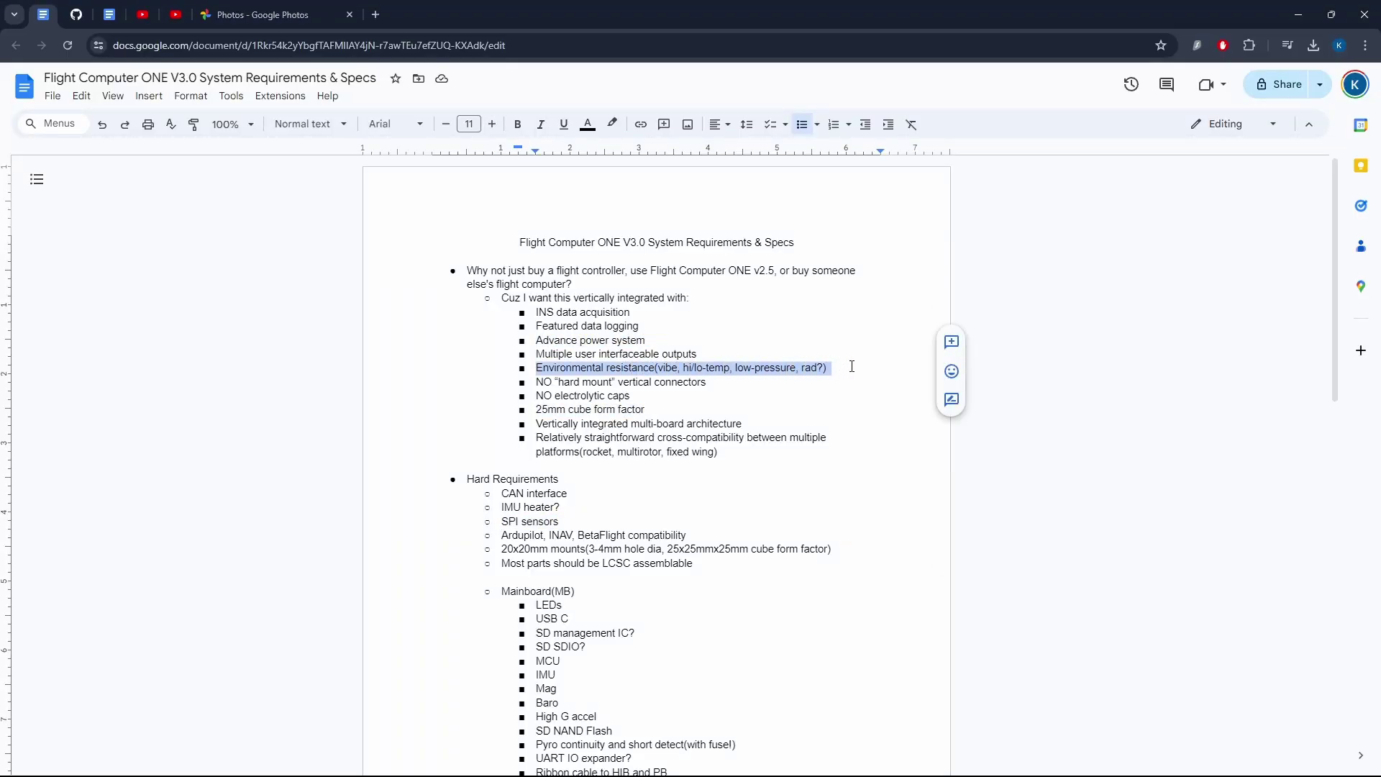